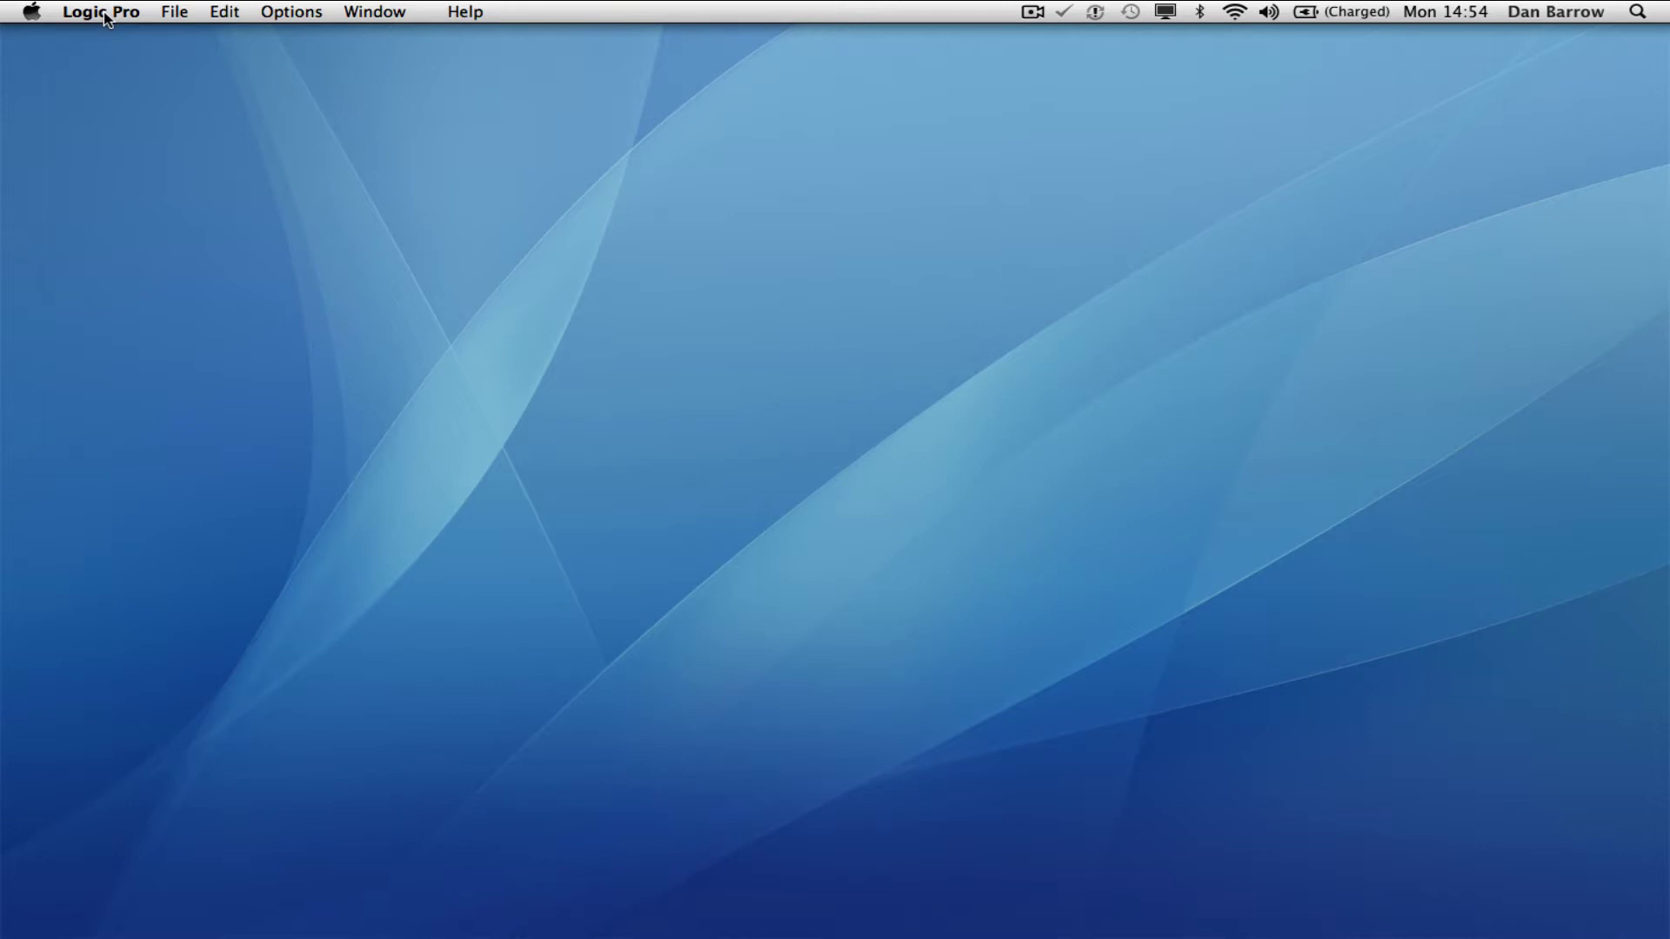
- Start a new project from File > New using the Empty Project template
{"action": "left_click", "coordinate": [177, 12]}
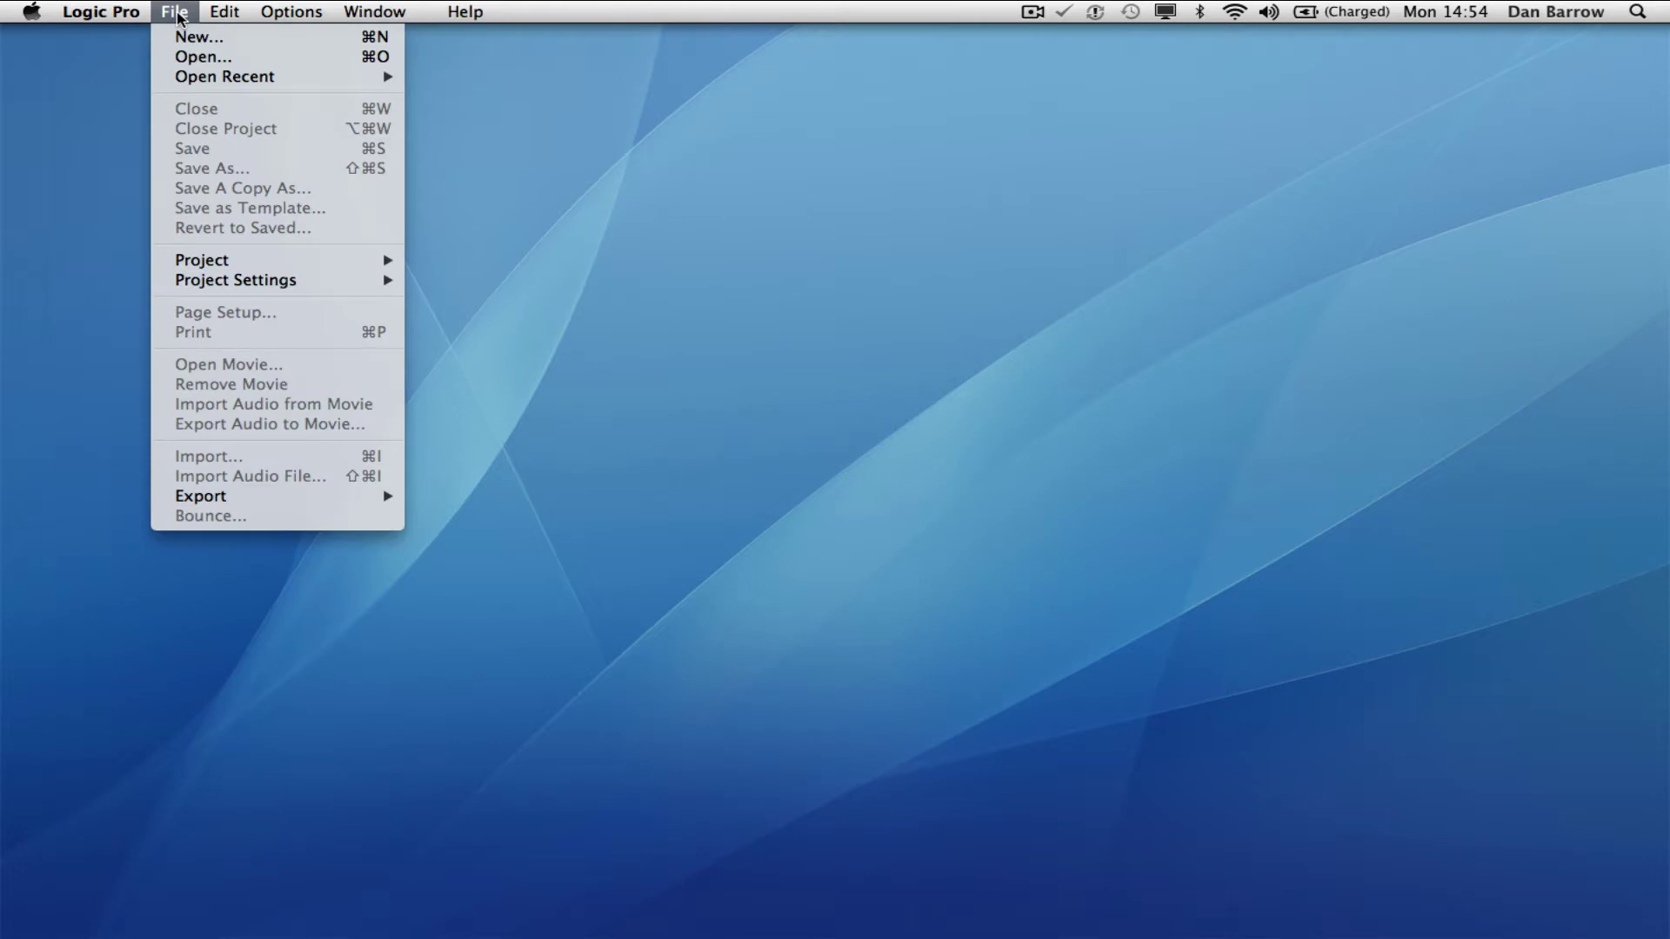
{"action": "left_click", "coordinate": [194, 38]}
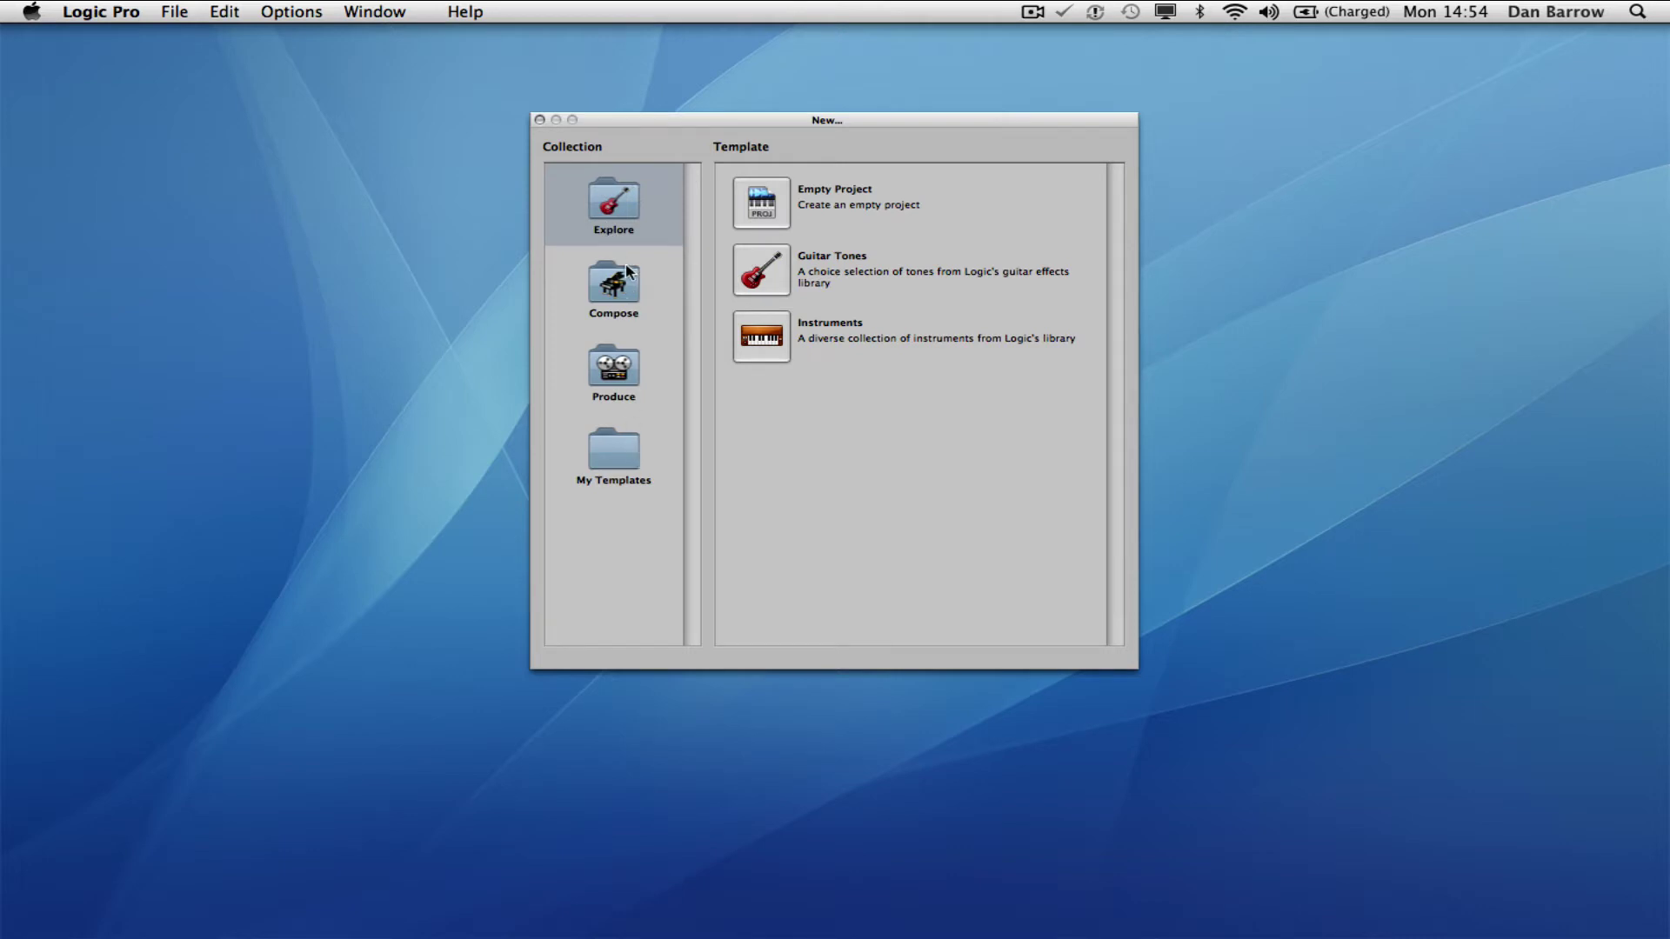
{"action": "double_click", "coordinate": [760, 197]}
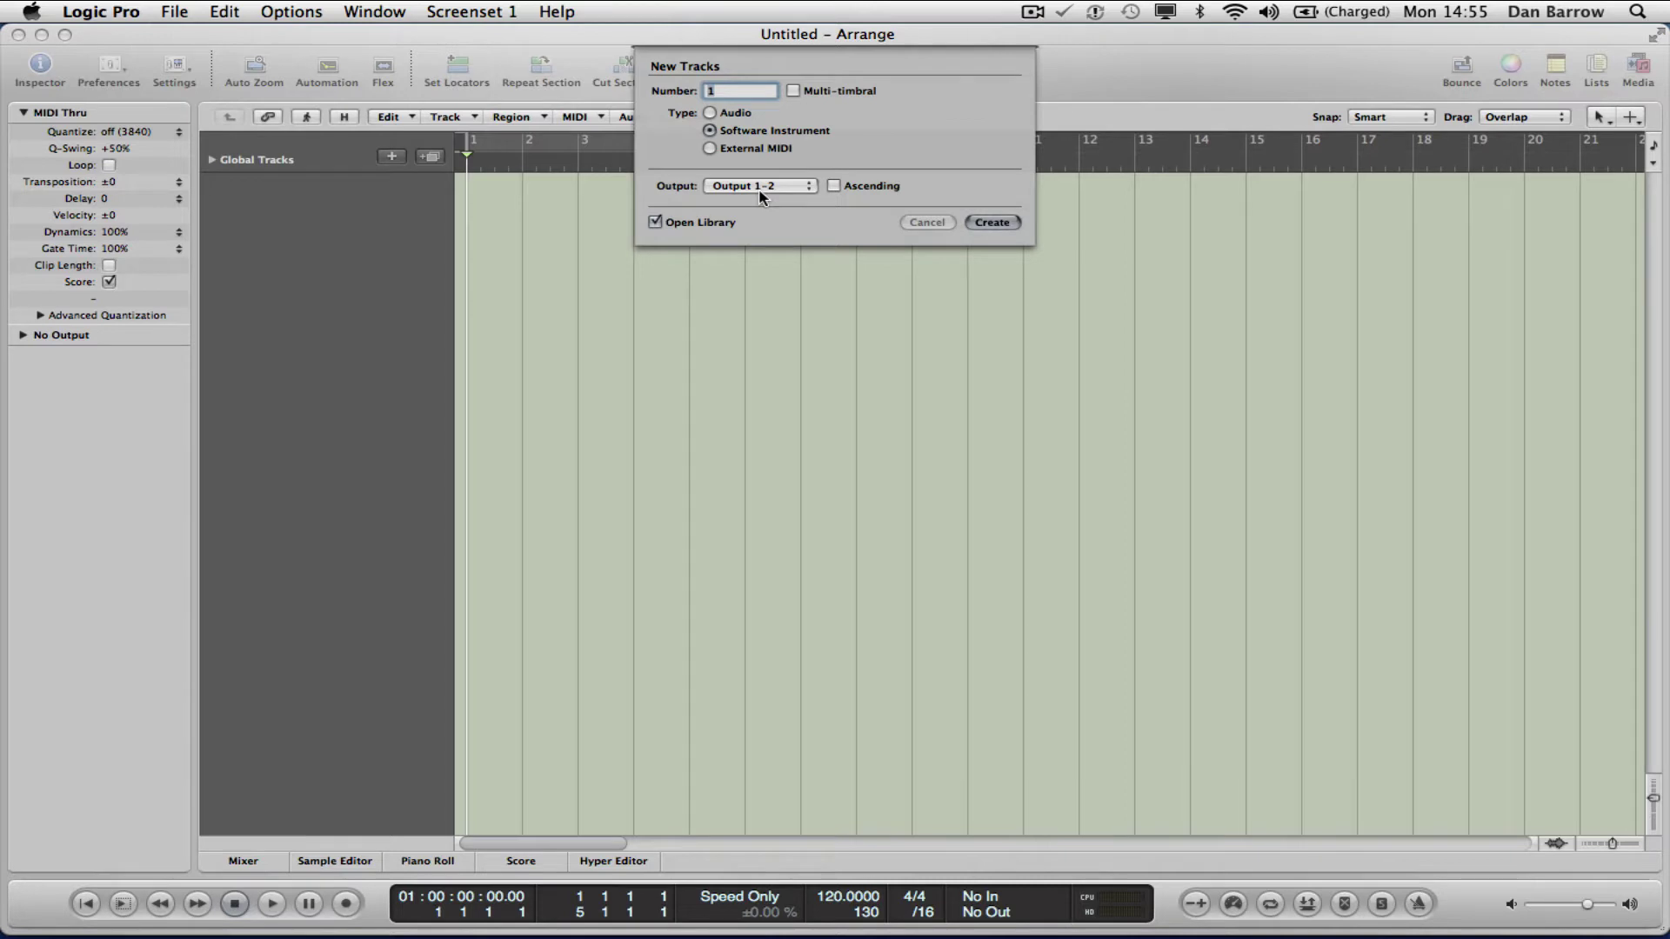
{"action": "left_click", "coordinate": [710, 113]}
{"action": "left_click", "coordinate": [711, 146]}
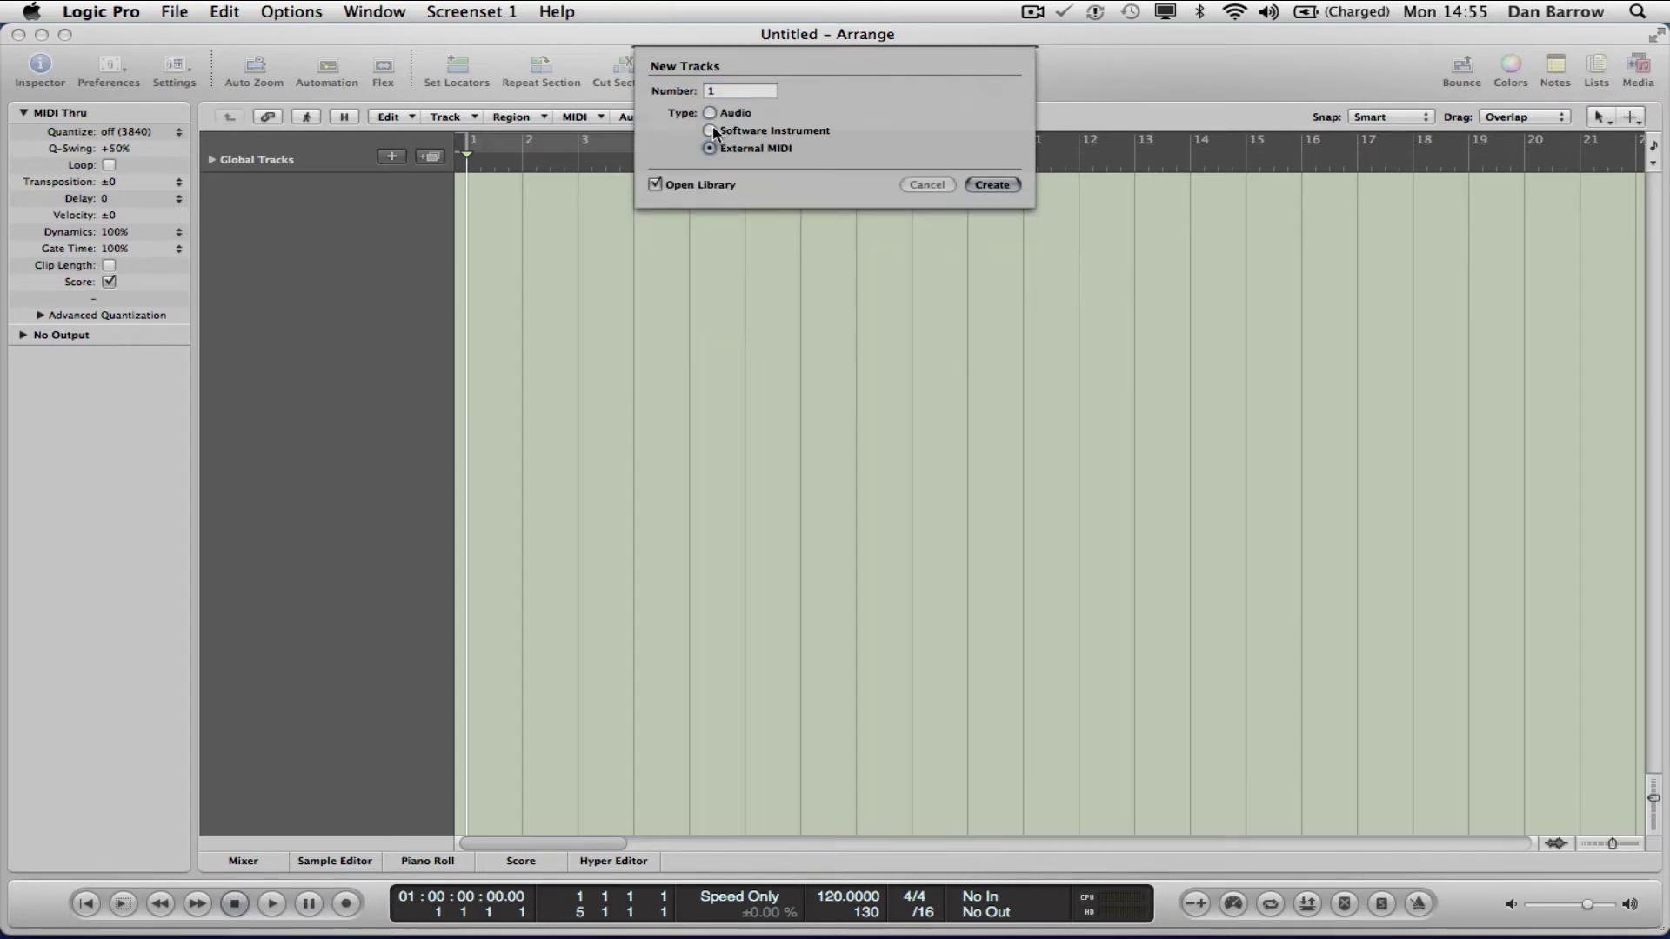
{"action": "left_click", "coordinate": [710, 130]}
{"action": "left_click", "coordinate": [739, 91]}
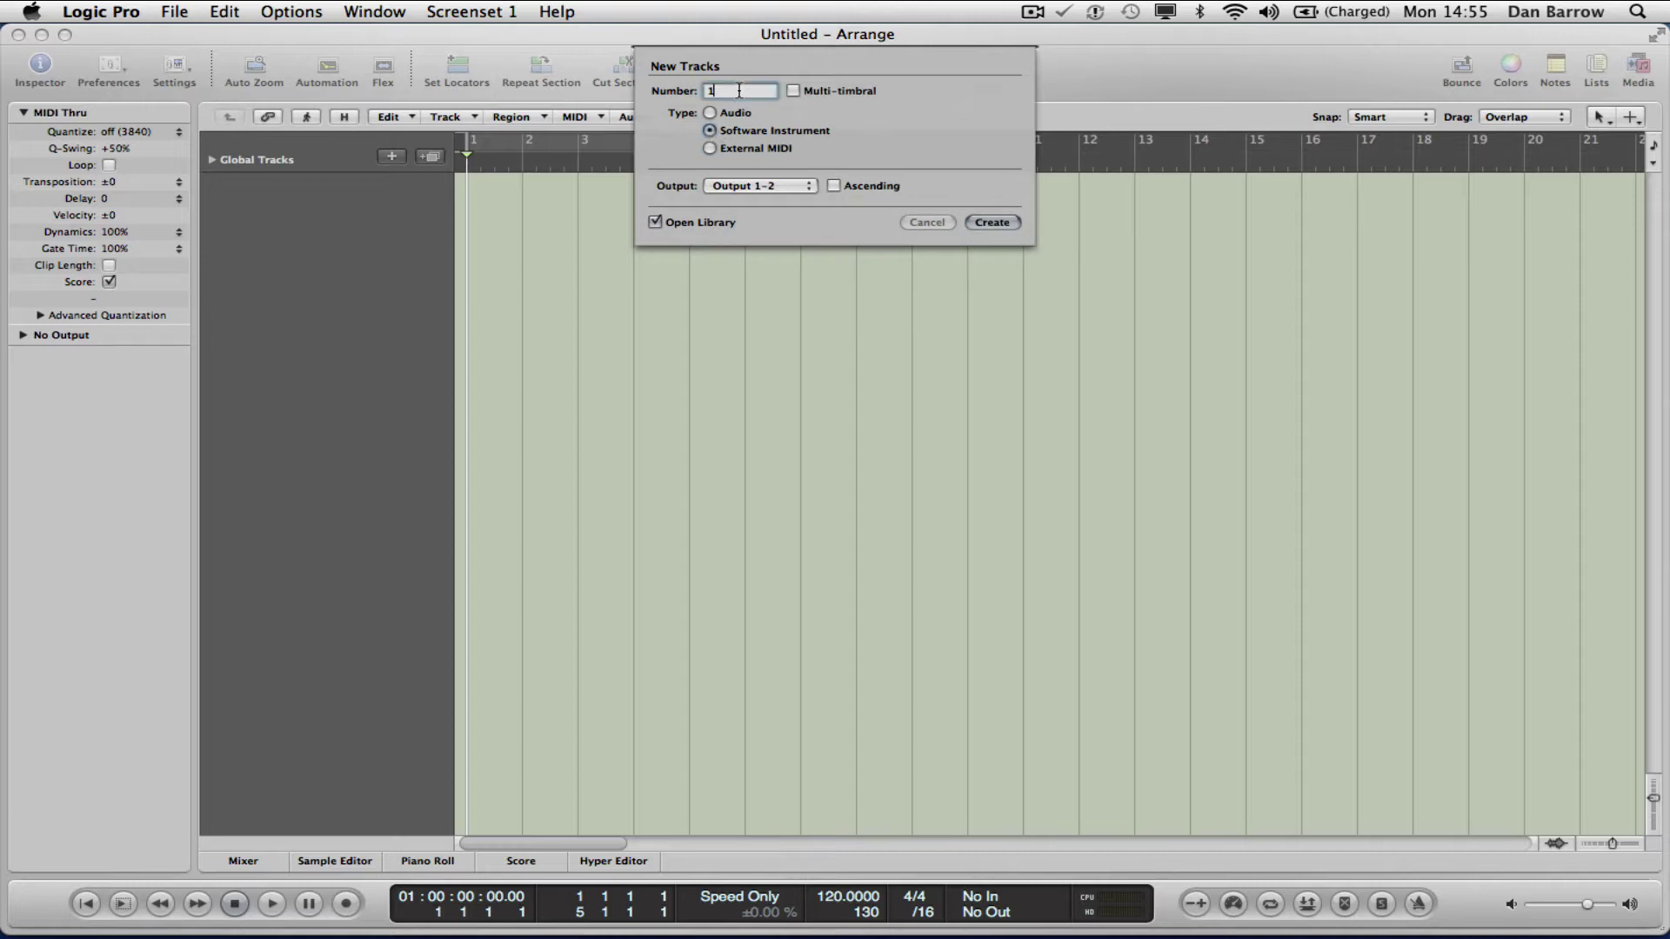
{"action": "left_click", "coordinate": [990, 225]}
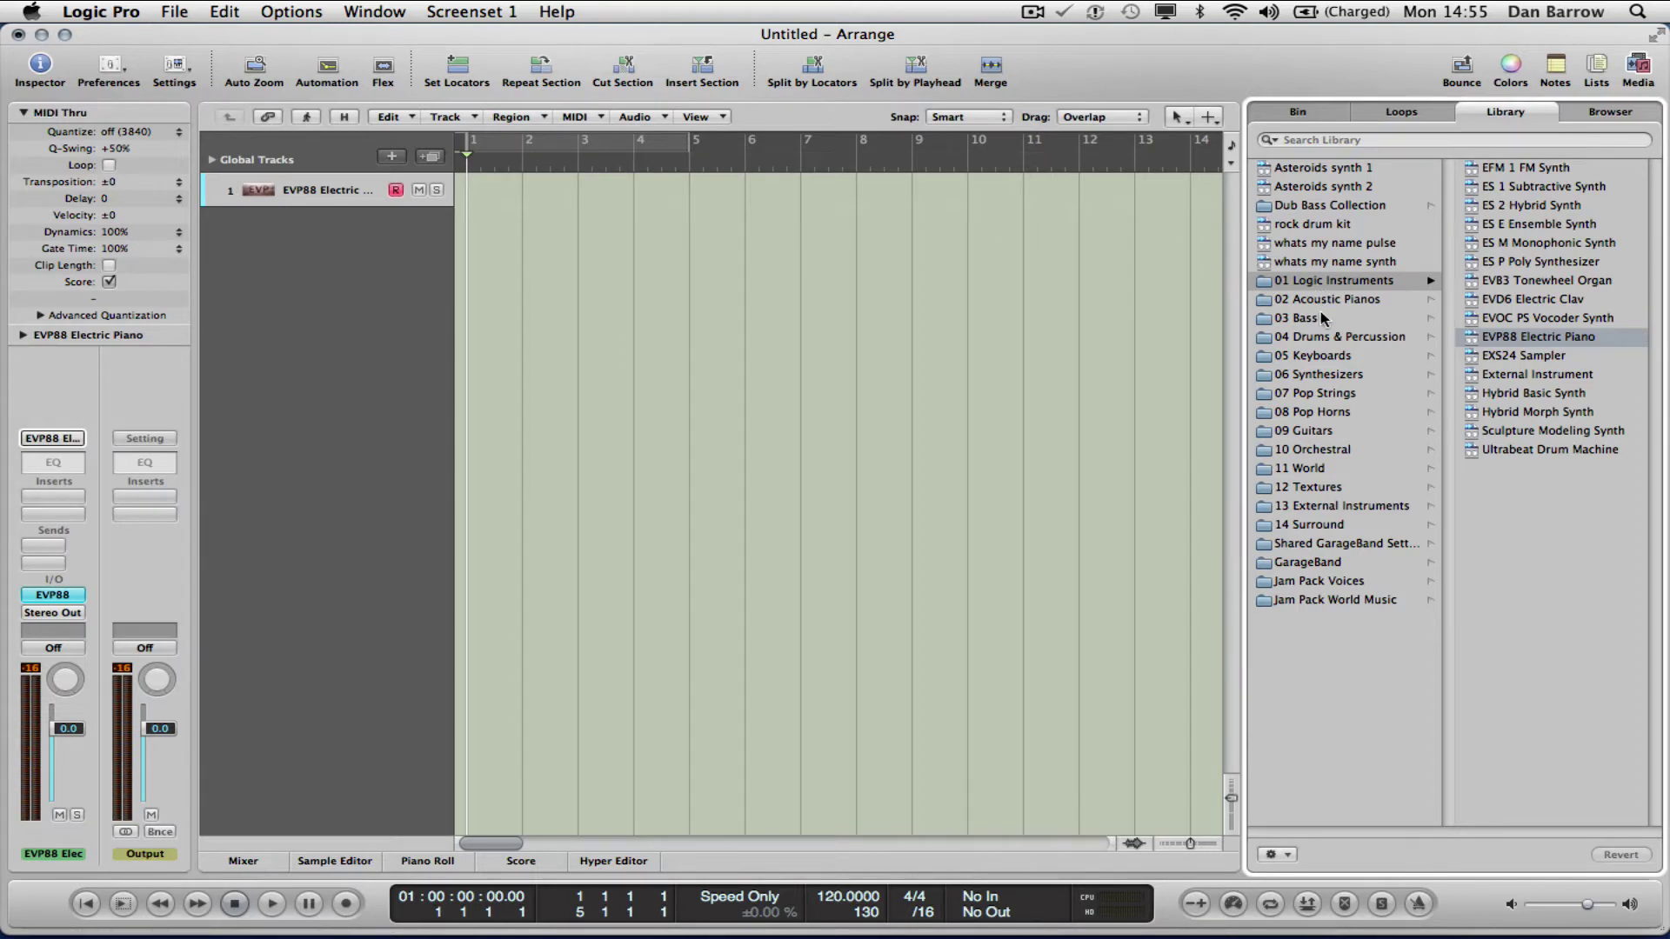
- Load the Indie Kit from 04 Drums & Percussion > 01 Acoustic Drum Kits onto the track
{"action": "left_click", "coordinate": [1346, 339]}
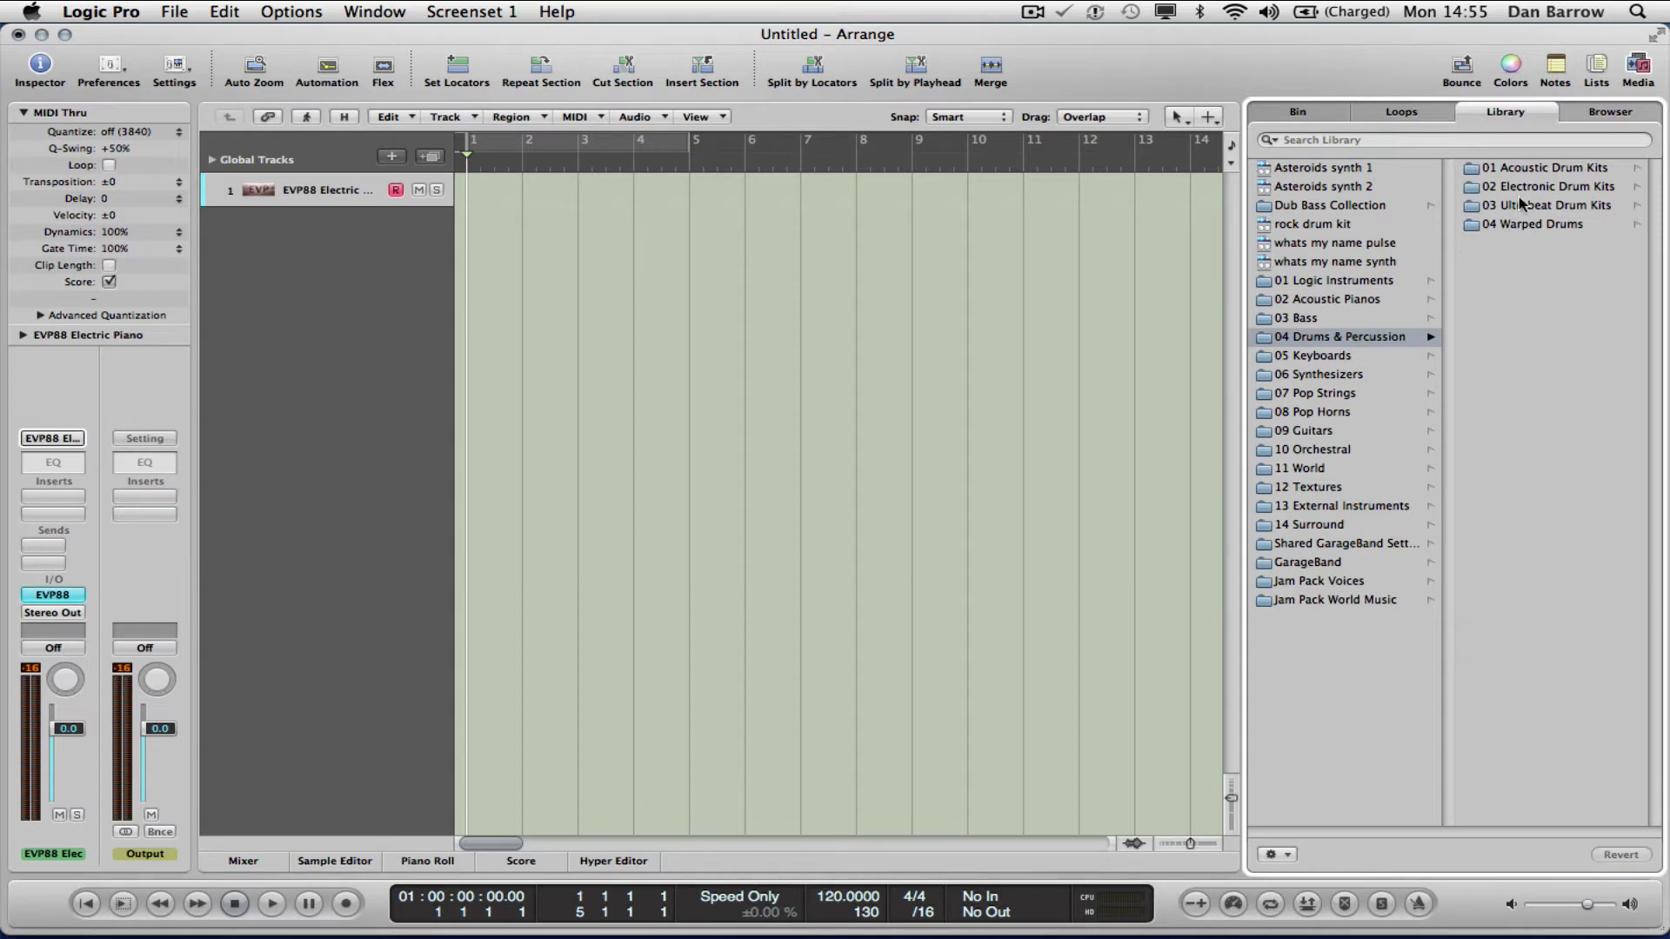
{"action": "left_click", "coordinate": [1531, 171]}
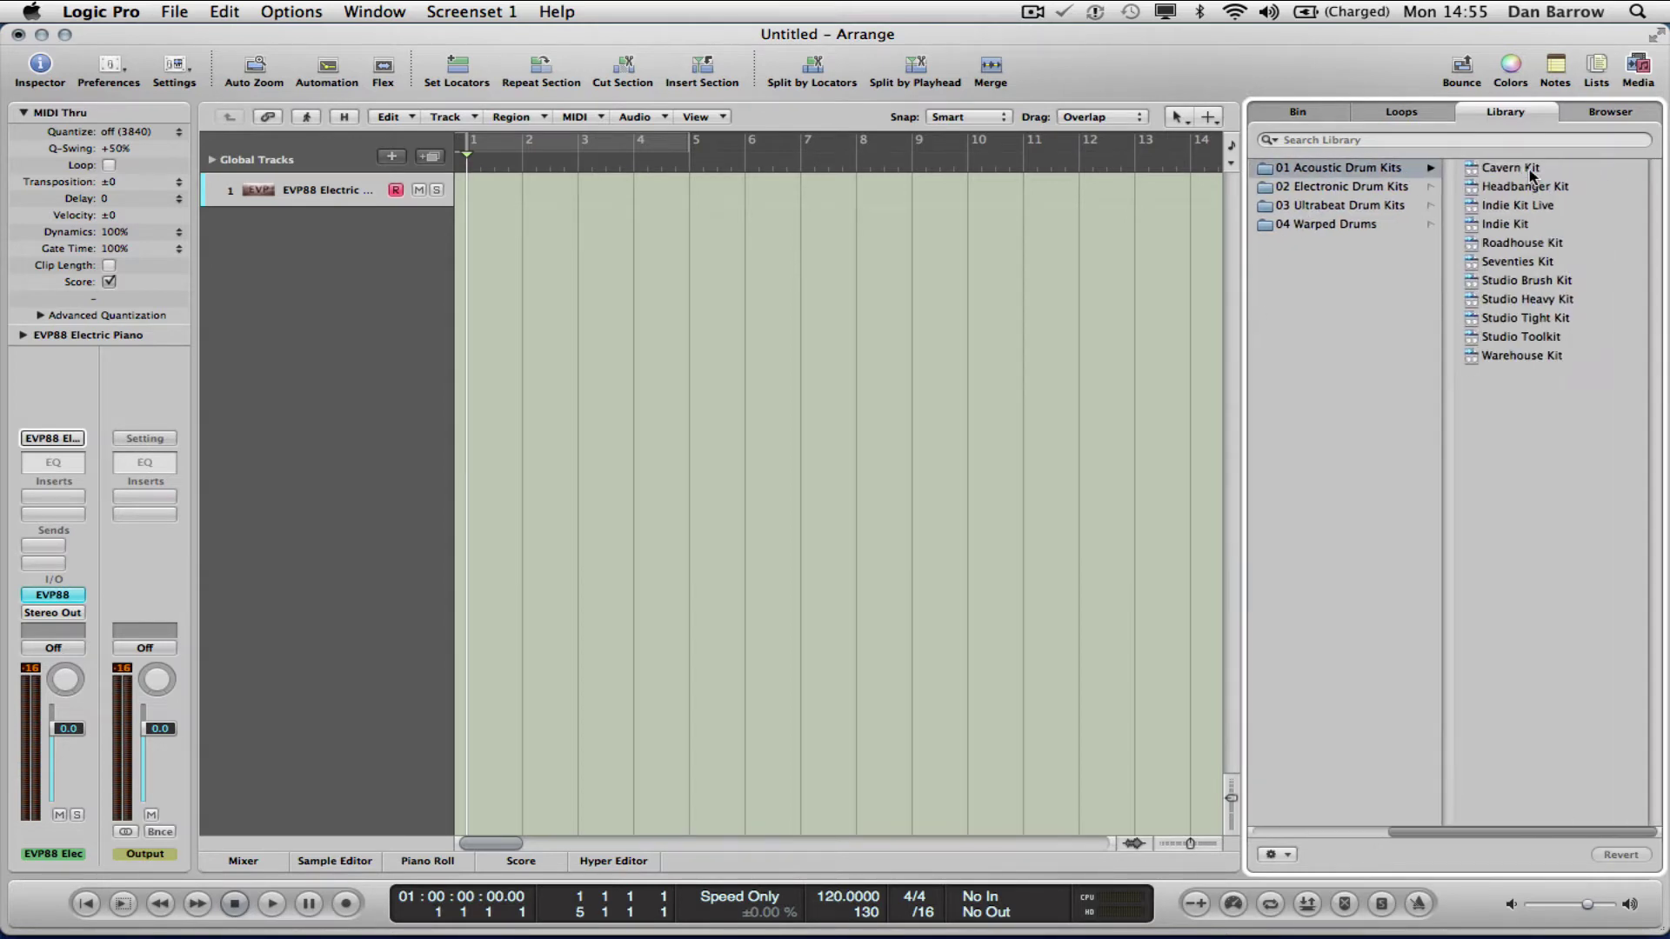
{"action": "left_click", "coordinate": [1516, 228]}
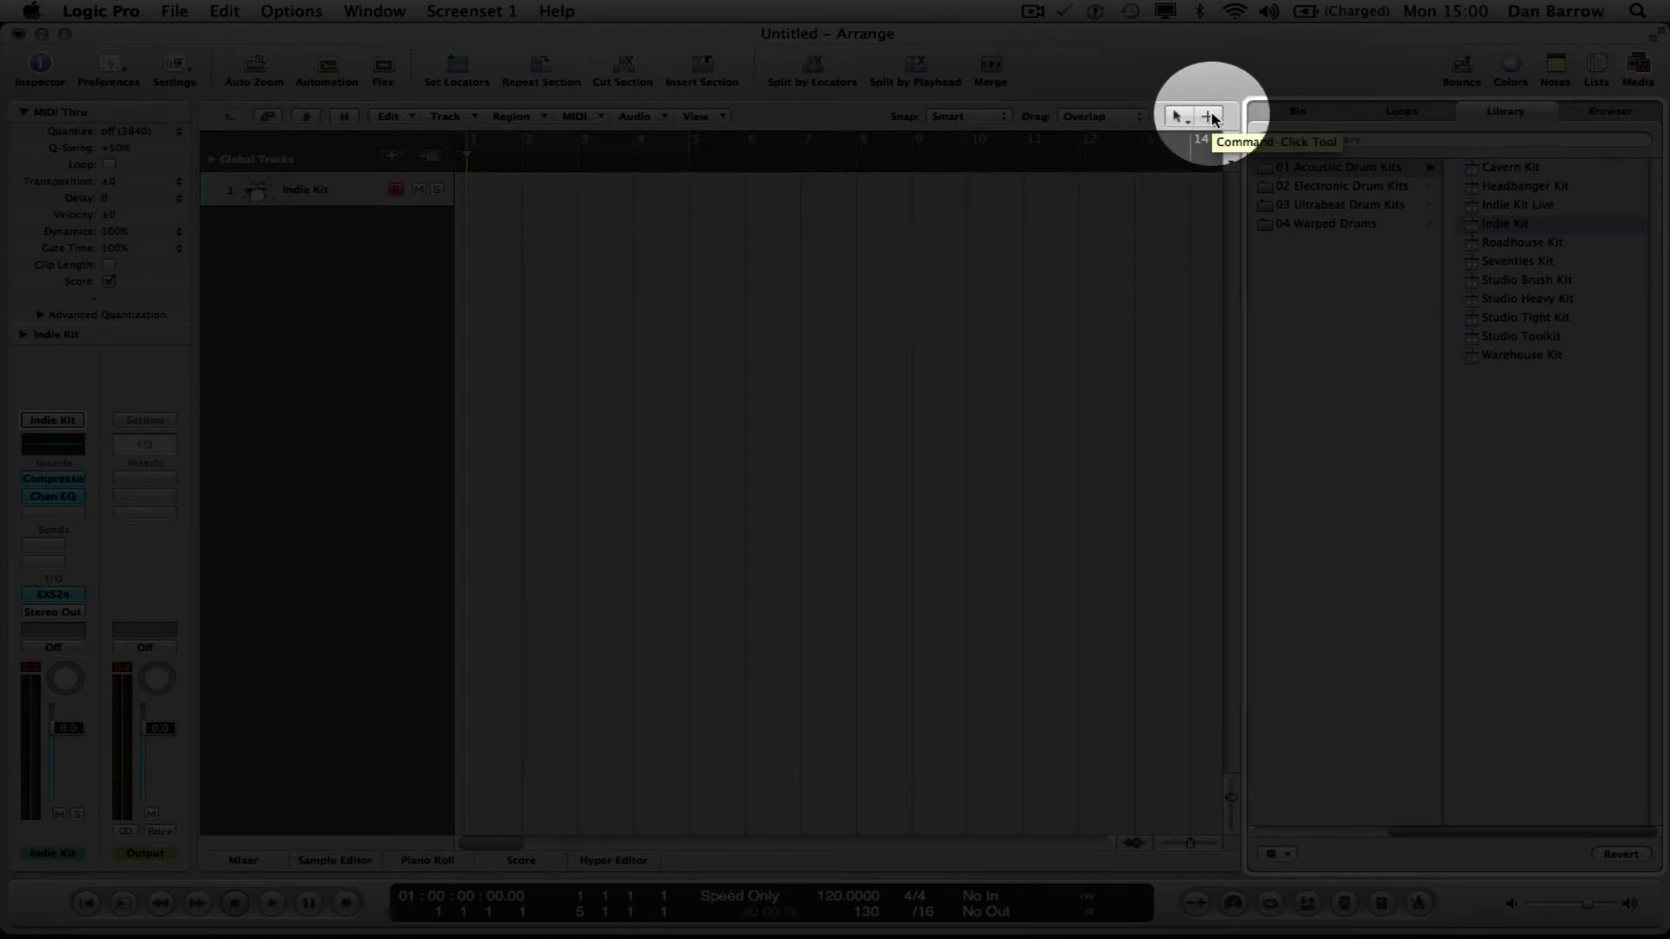
- Make Pencil the Command-click tool, draw a region at bar 1, and open it in the Piano Roll
{"action": "left_click", "coordinate": [1209, 116]}
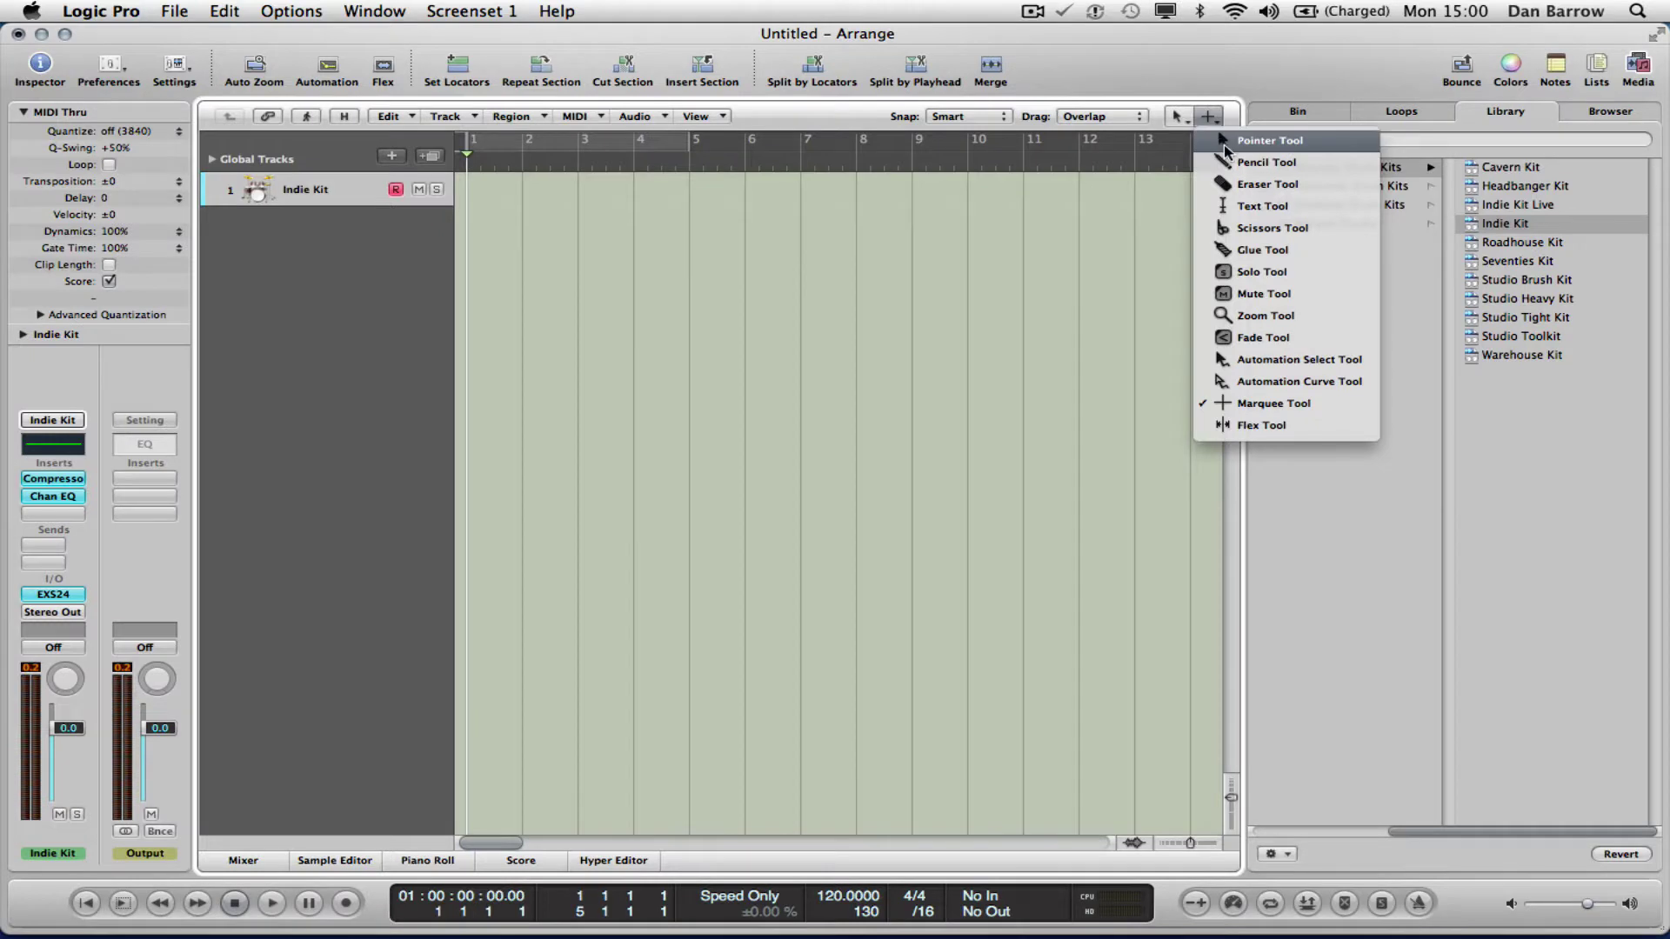
{"action": "left_click", "coordinate": [1234, 165]}
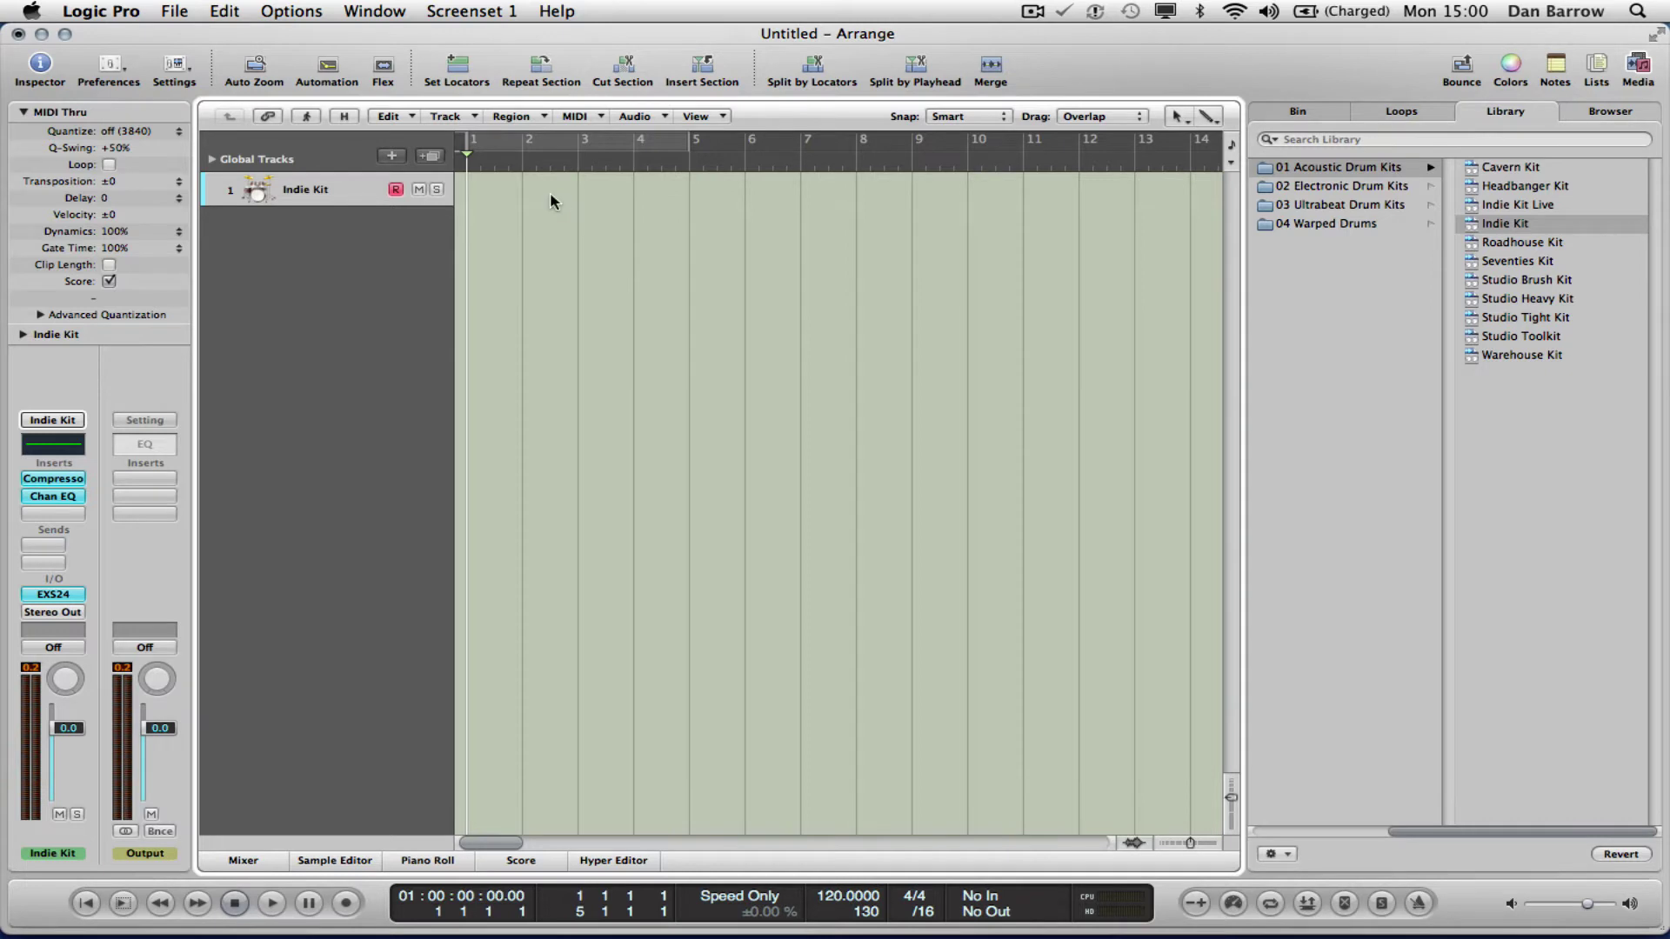
{"action": "left_click", "coordinate": [503, 207]}
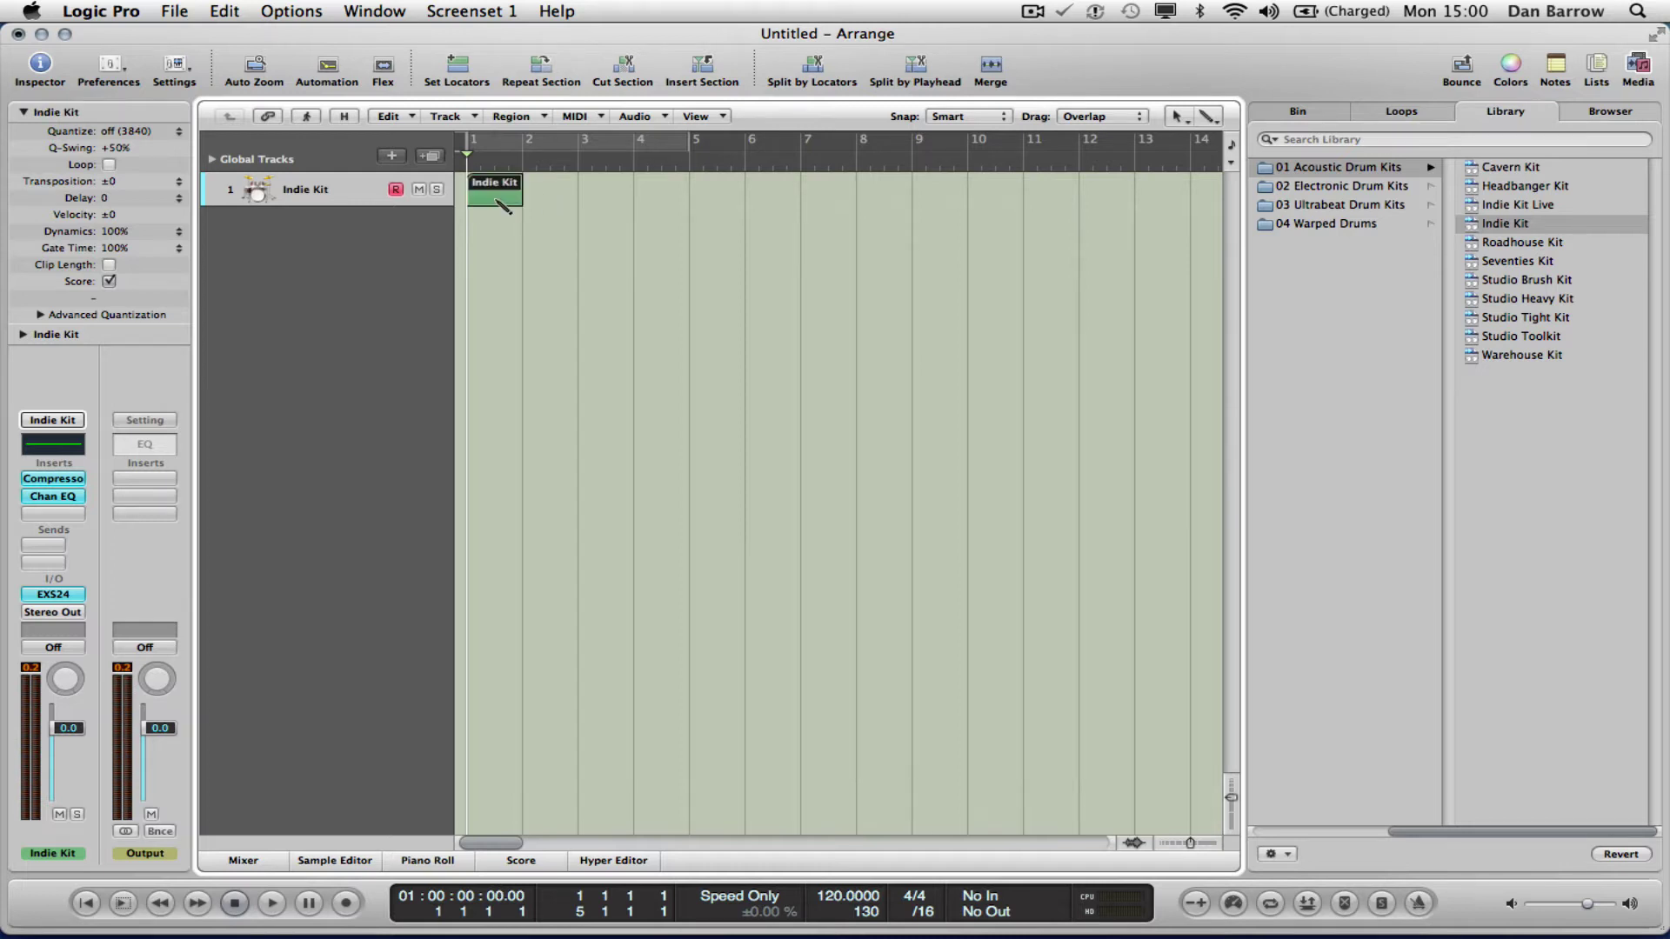
{"action": "double_click", "coordinate": [498, 205]}
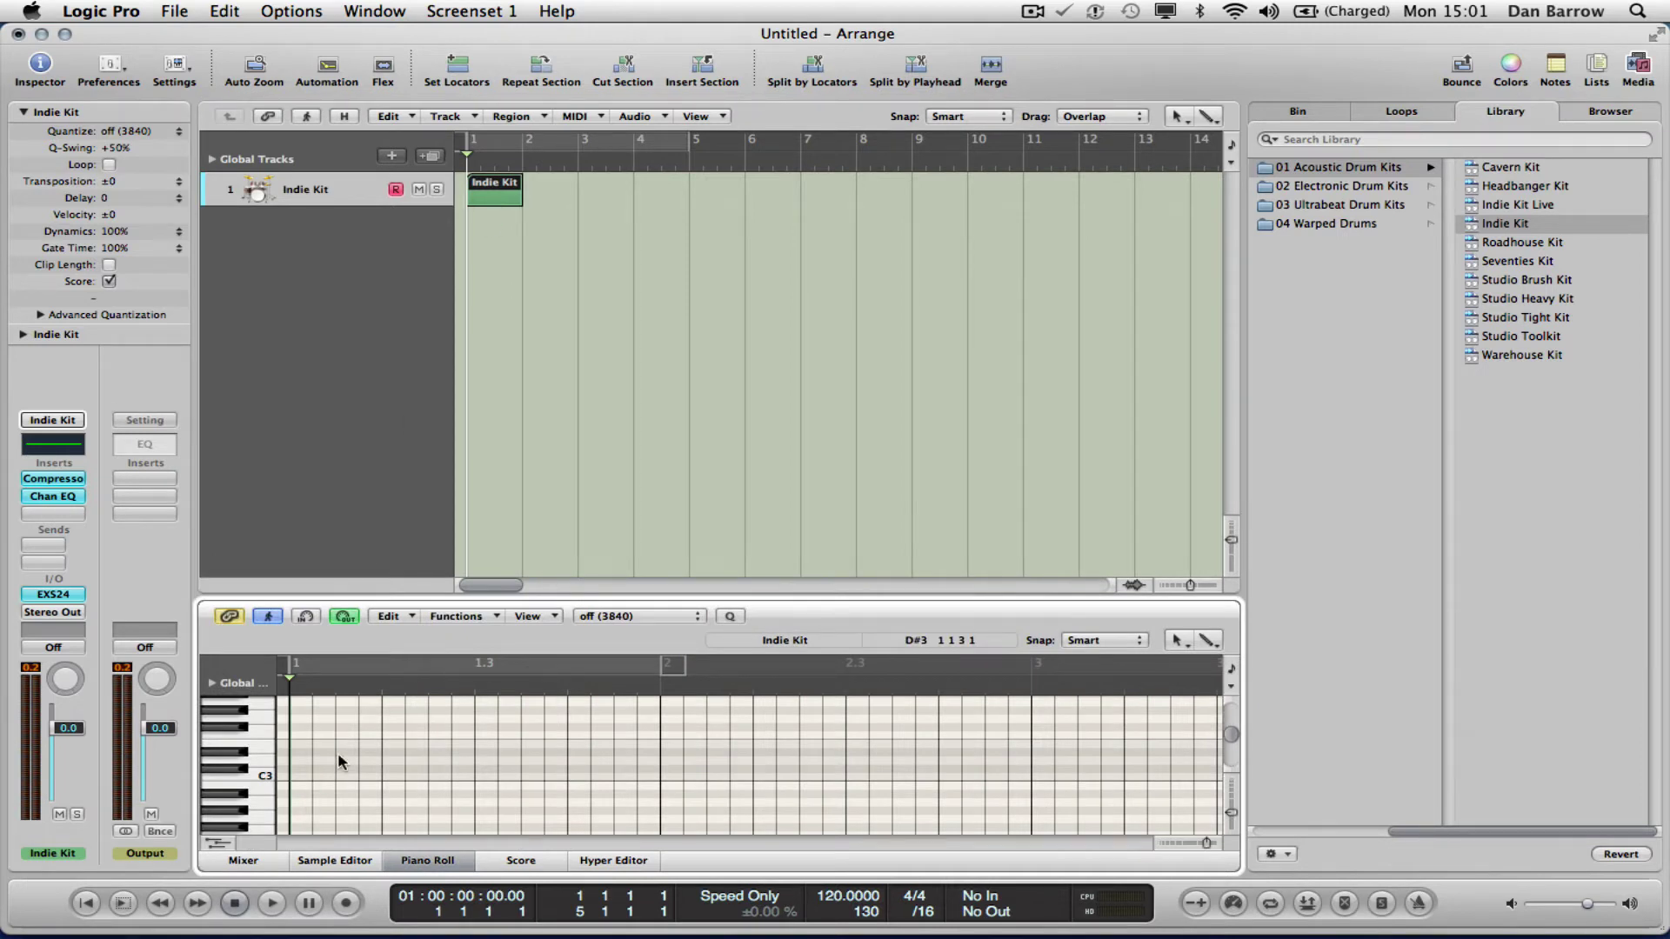
- Cycle playback over bar 1 only, play it once, and open the Piano Roll in a separate window
{"action": "scroll", "coordinate": [339, 759], "scroll_direction": "down", "scroll_amount": 5}
{"action": "scroll", "coordinate": [337, 753], "scroll_direction": "up", "scroll_amount": 4}
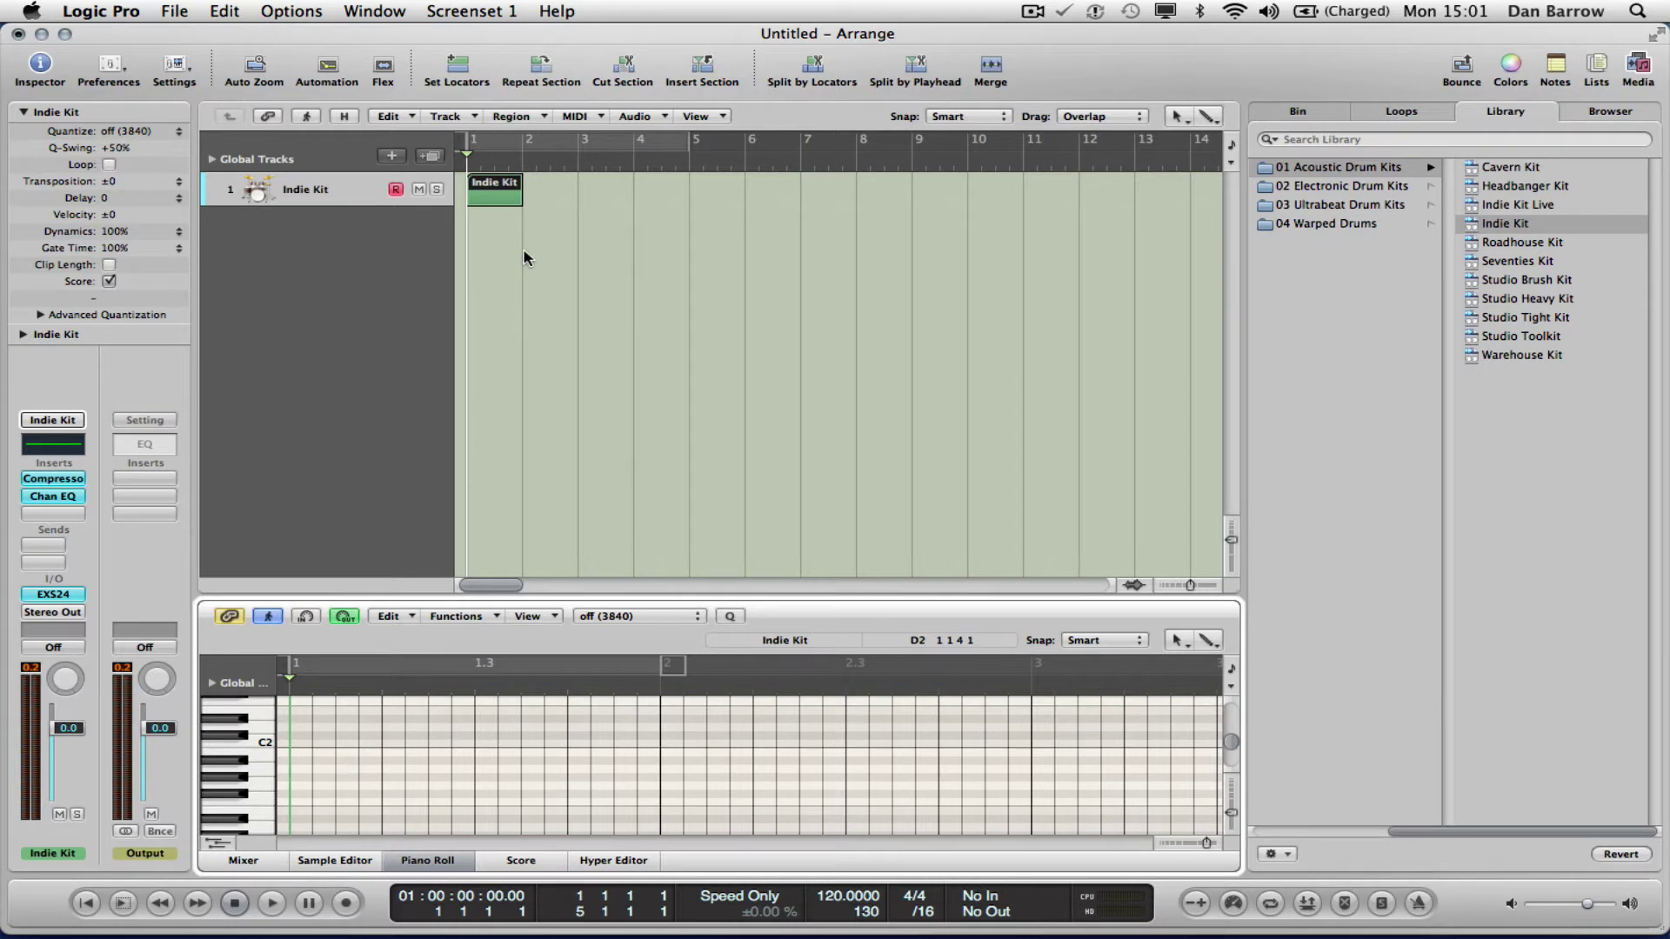
{"action": "left_click", "coordinate": [501, 146]}
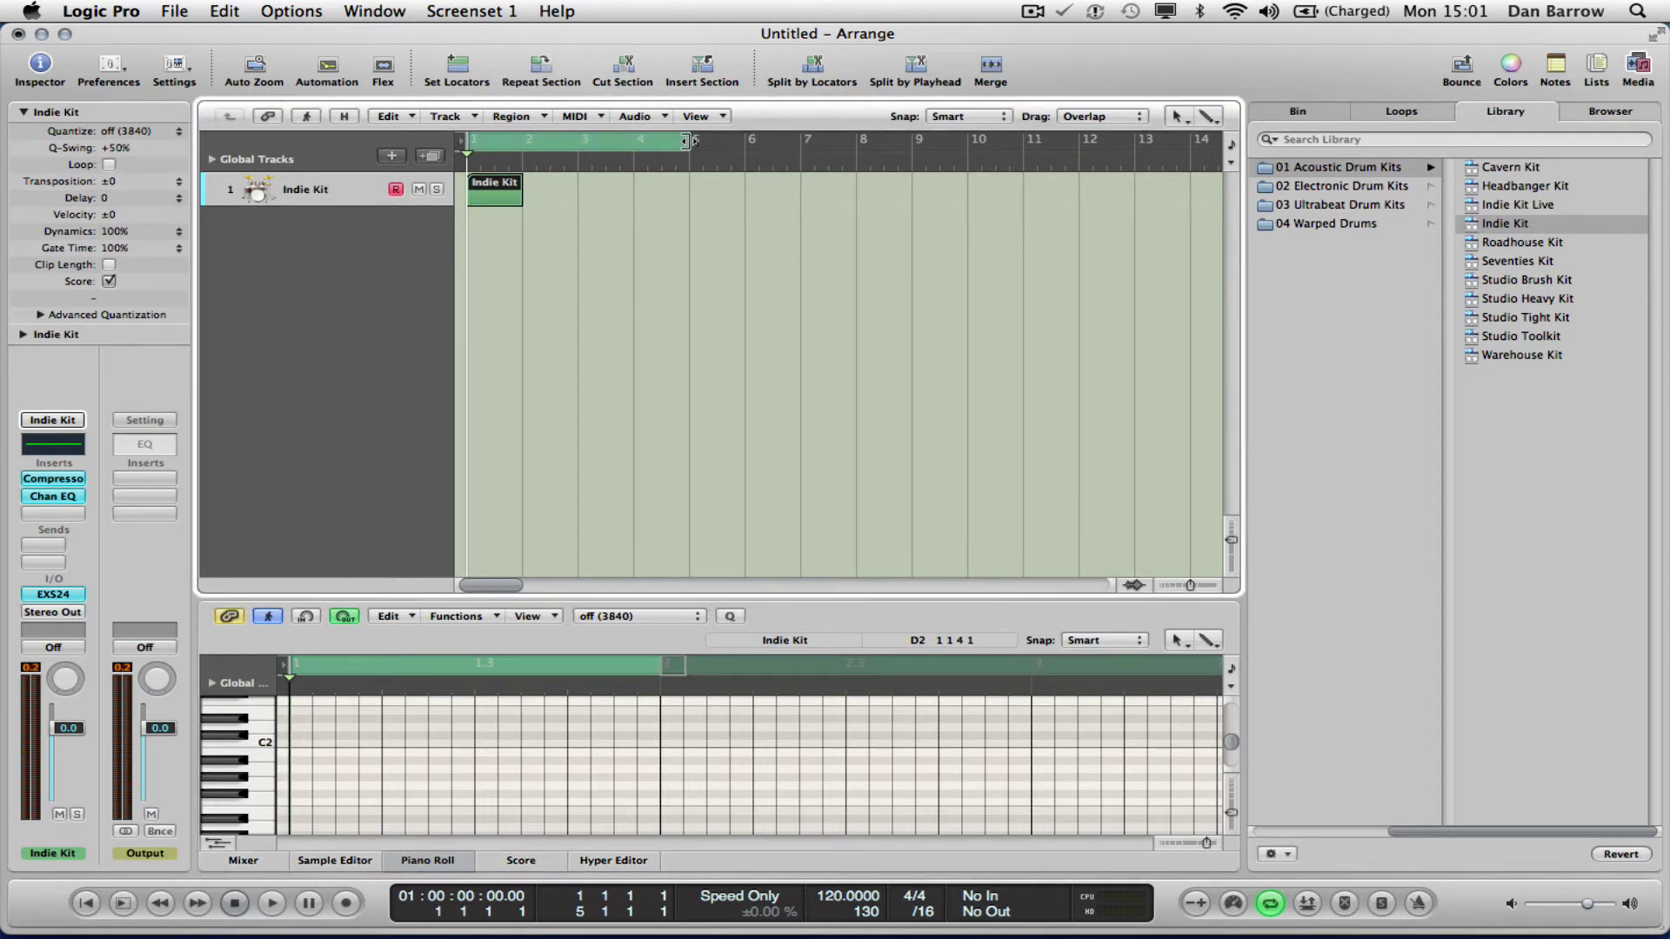
{"action": "left_click_drag", "start_coordinate": [687, 141], "coordinate": [517, 164]}
{"action": "key", "text": "space"}
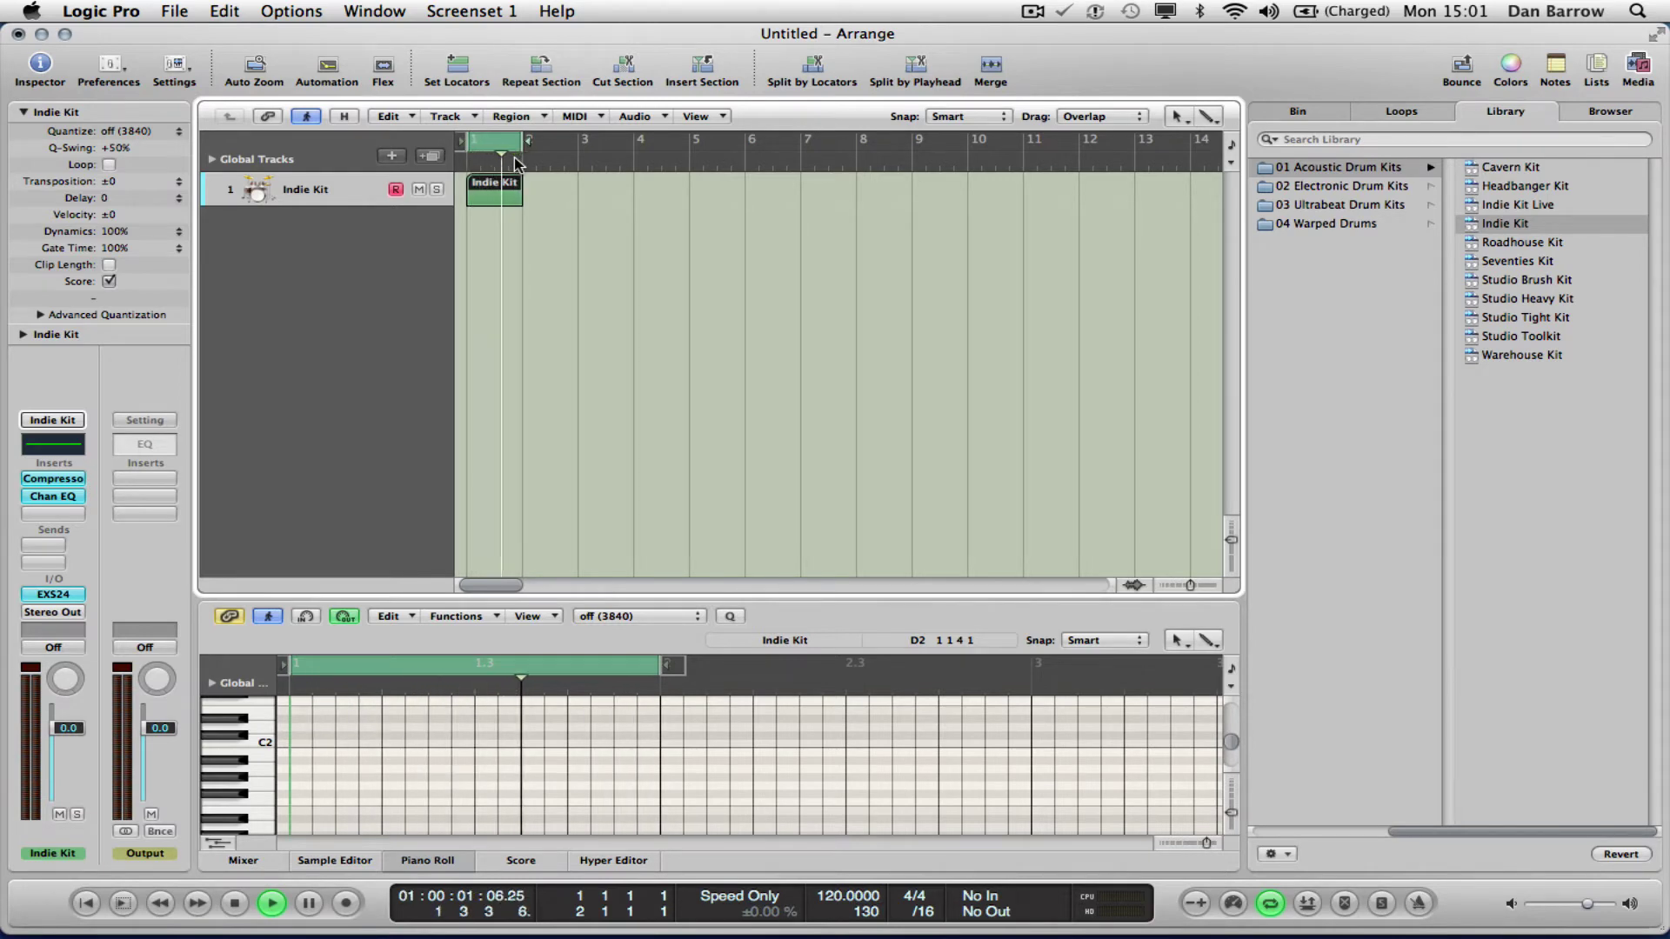
{"action": "key", "text": "space"}
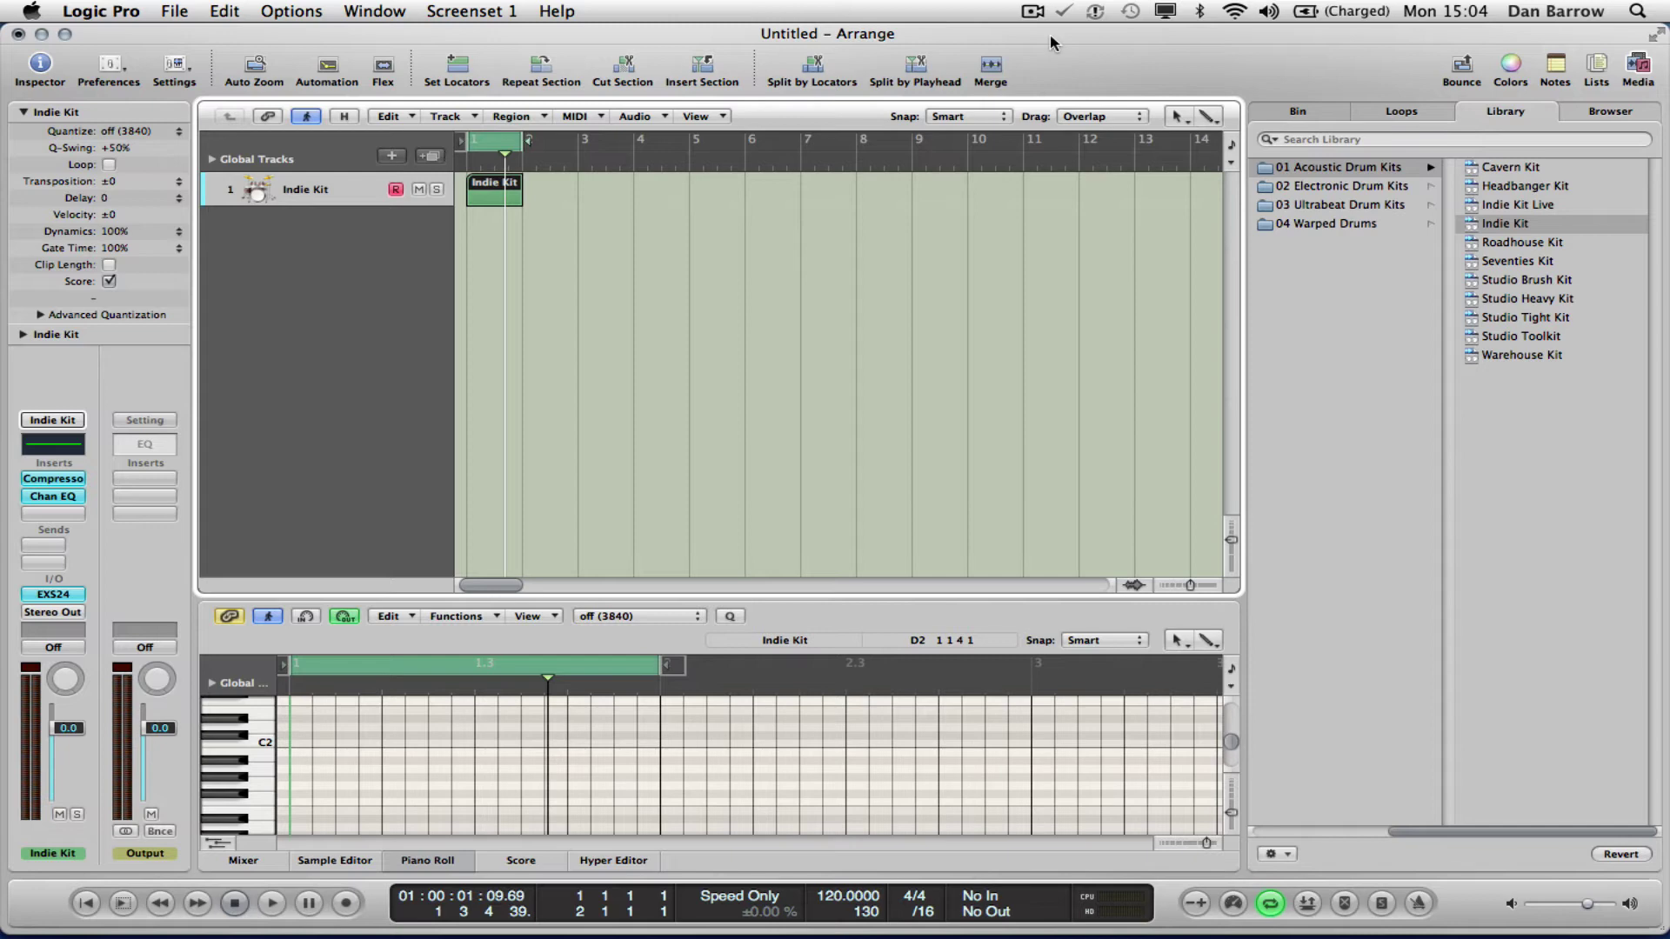
{"action": "key", "text": "super+6"}
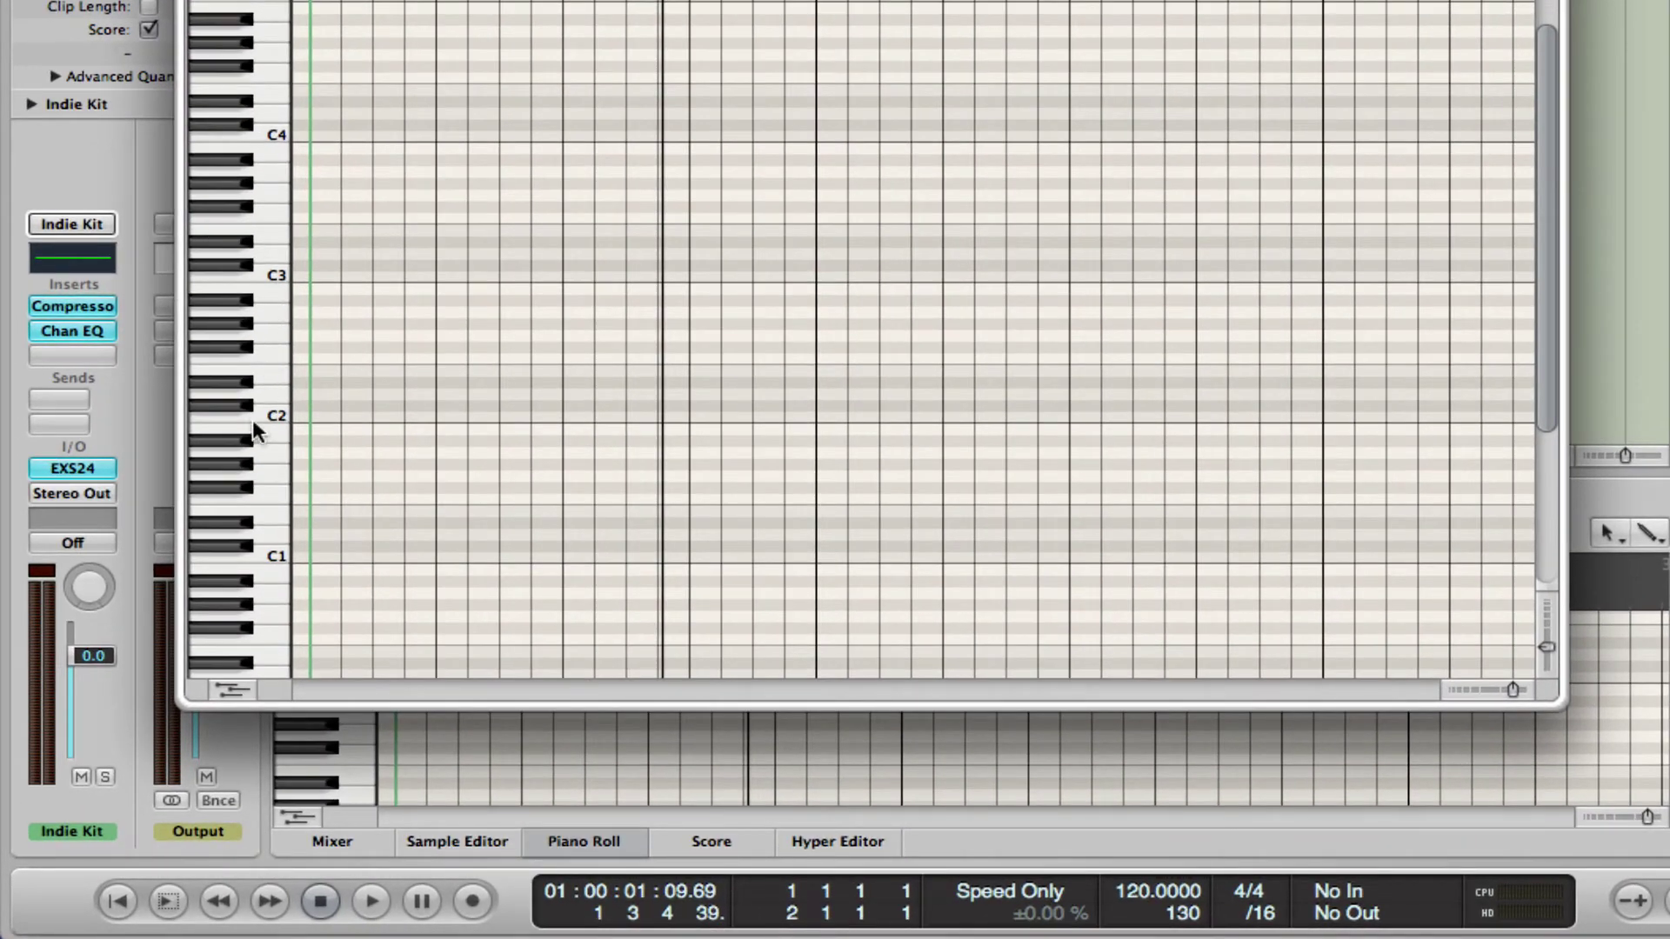
{"action": "left_click", "coordinate": [277, 553]}
{"action": "left_click", "coordinate": [263, 453]}
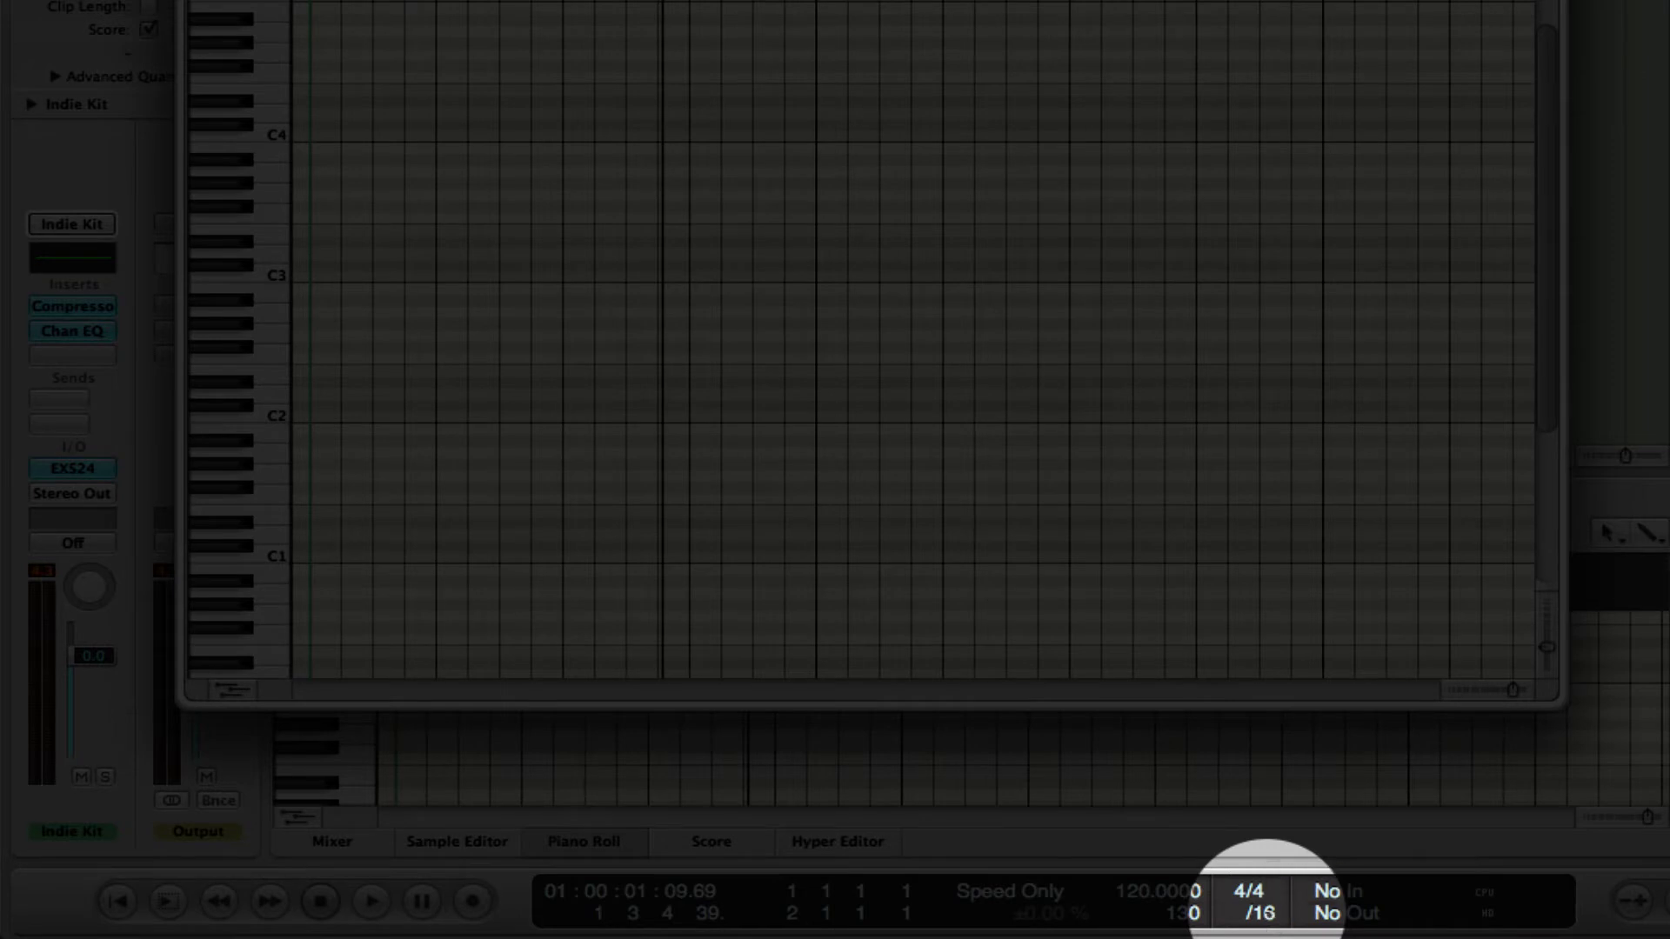
- Set the division to /4, reopen the floating Piano Roll, and return the playhead to the start
{"action": "left_click_drag", "start_coordinate": [1260, 912], "coordinate": [1270, 924]}
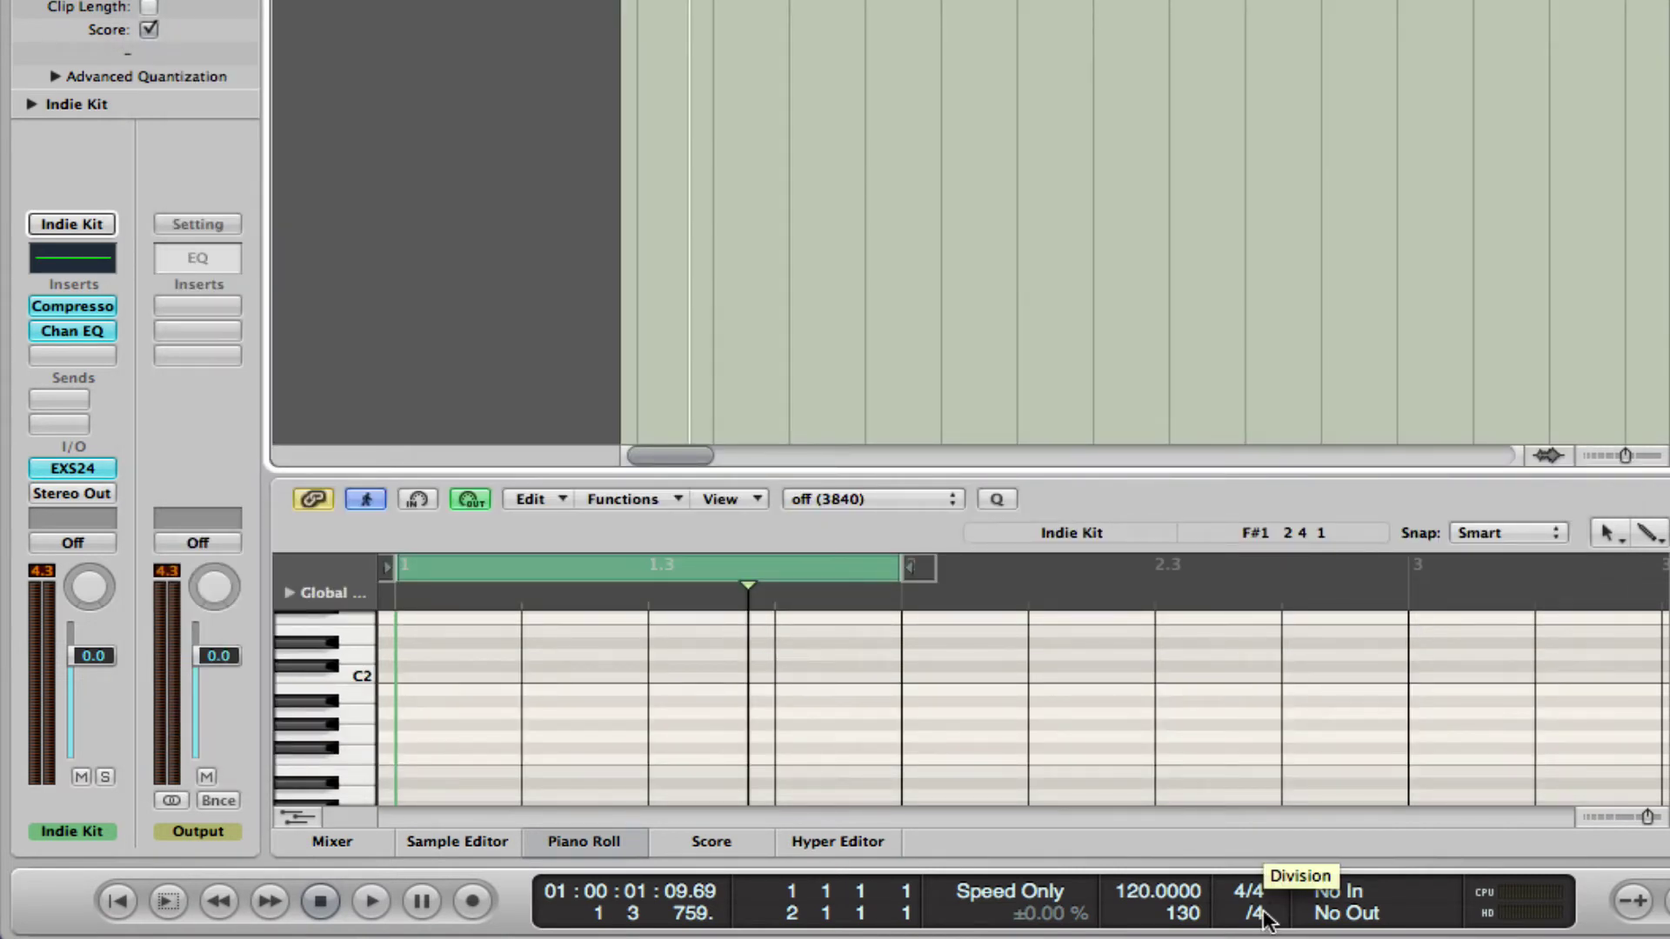
{"action": "key", "text": "super+6"}
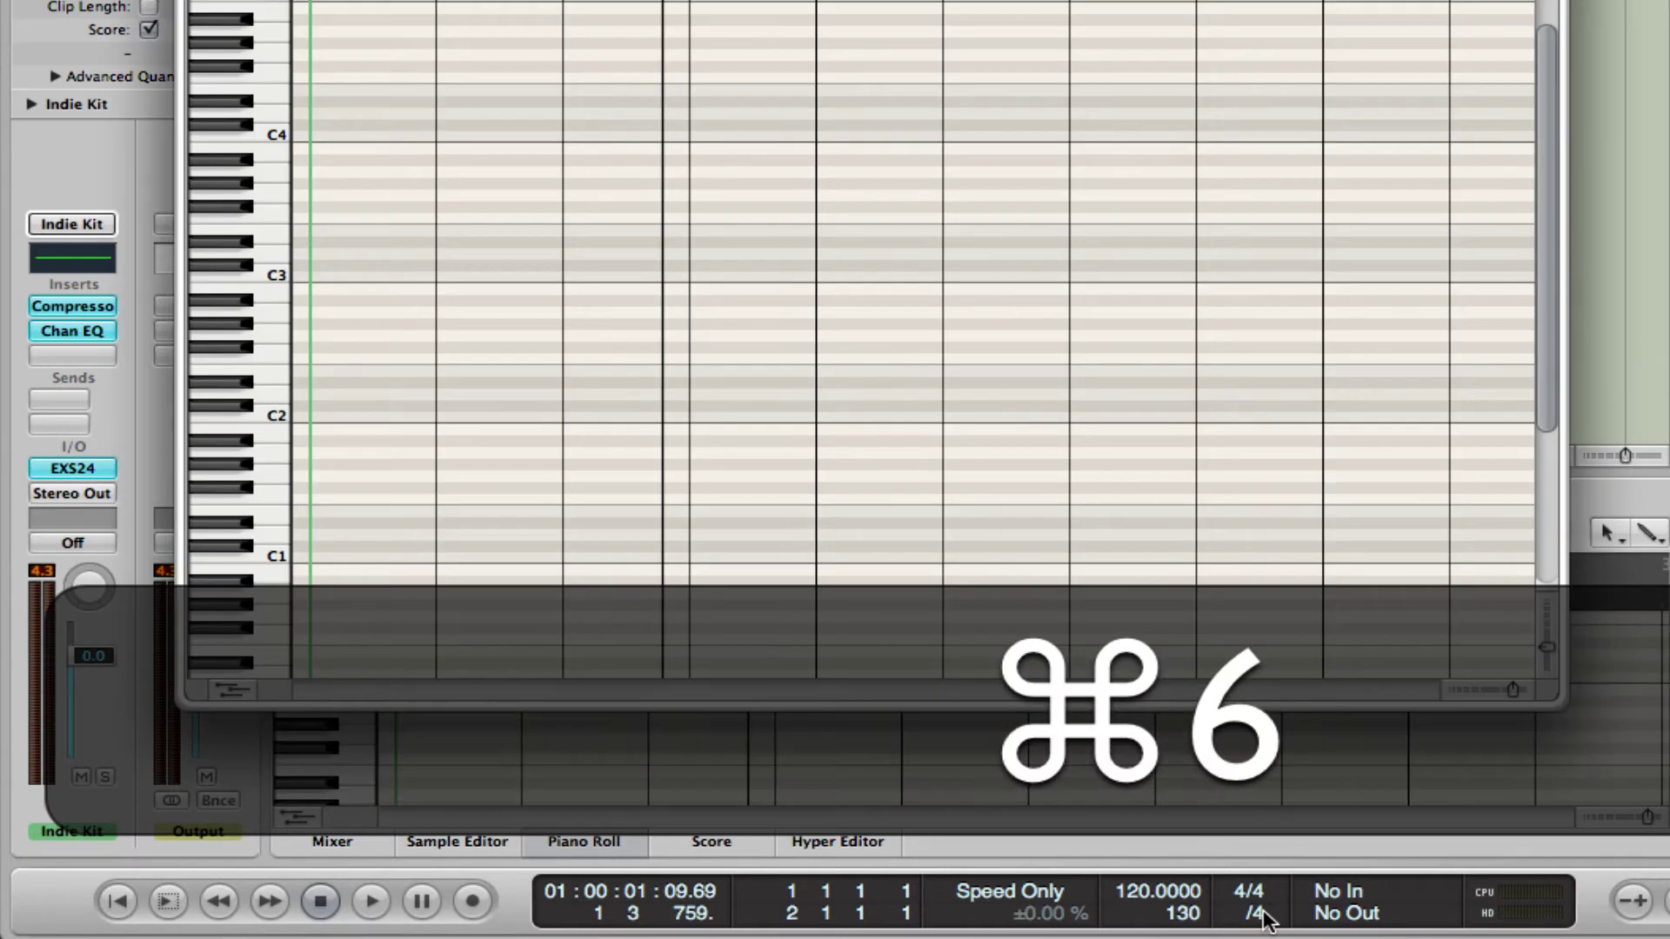
{"action": "key", "text": "Return"}
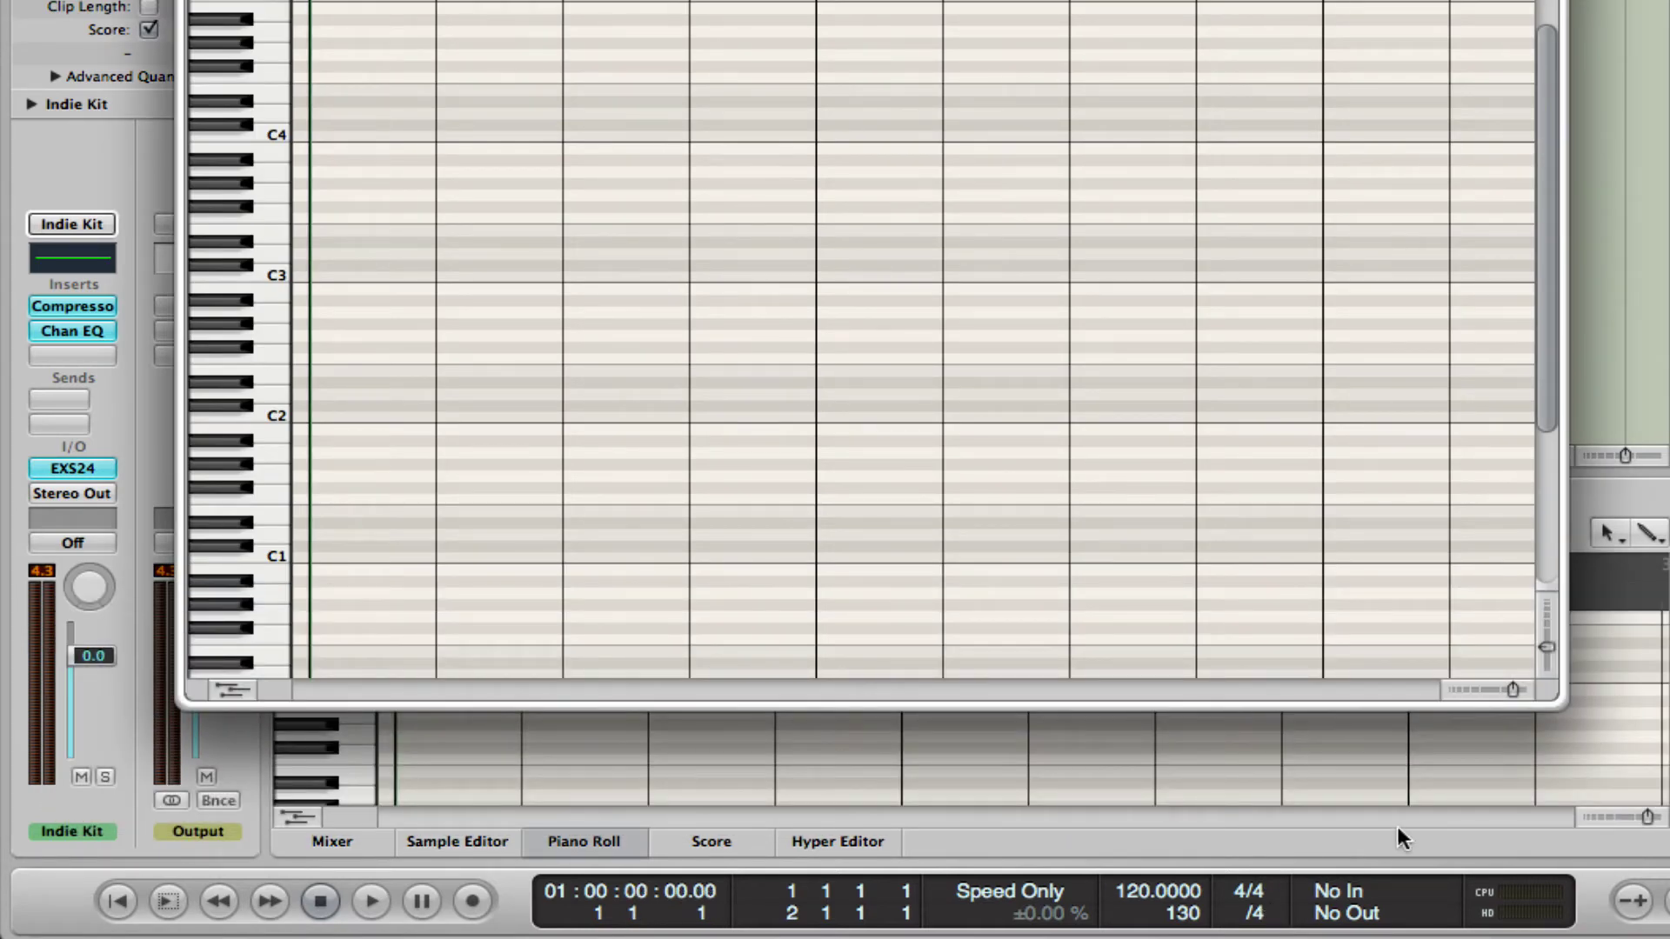
- Audition the C1 drum sound twice on the Piano Roll keyboard
{"action": "mouse_move", "coordinate": [1435, 922]}
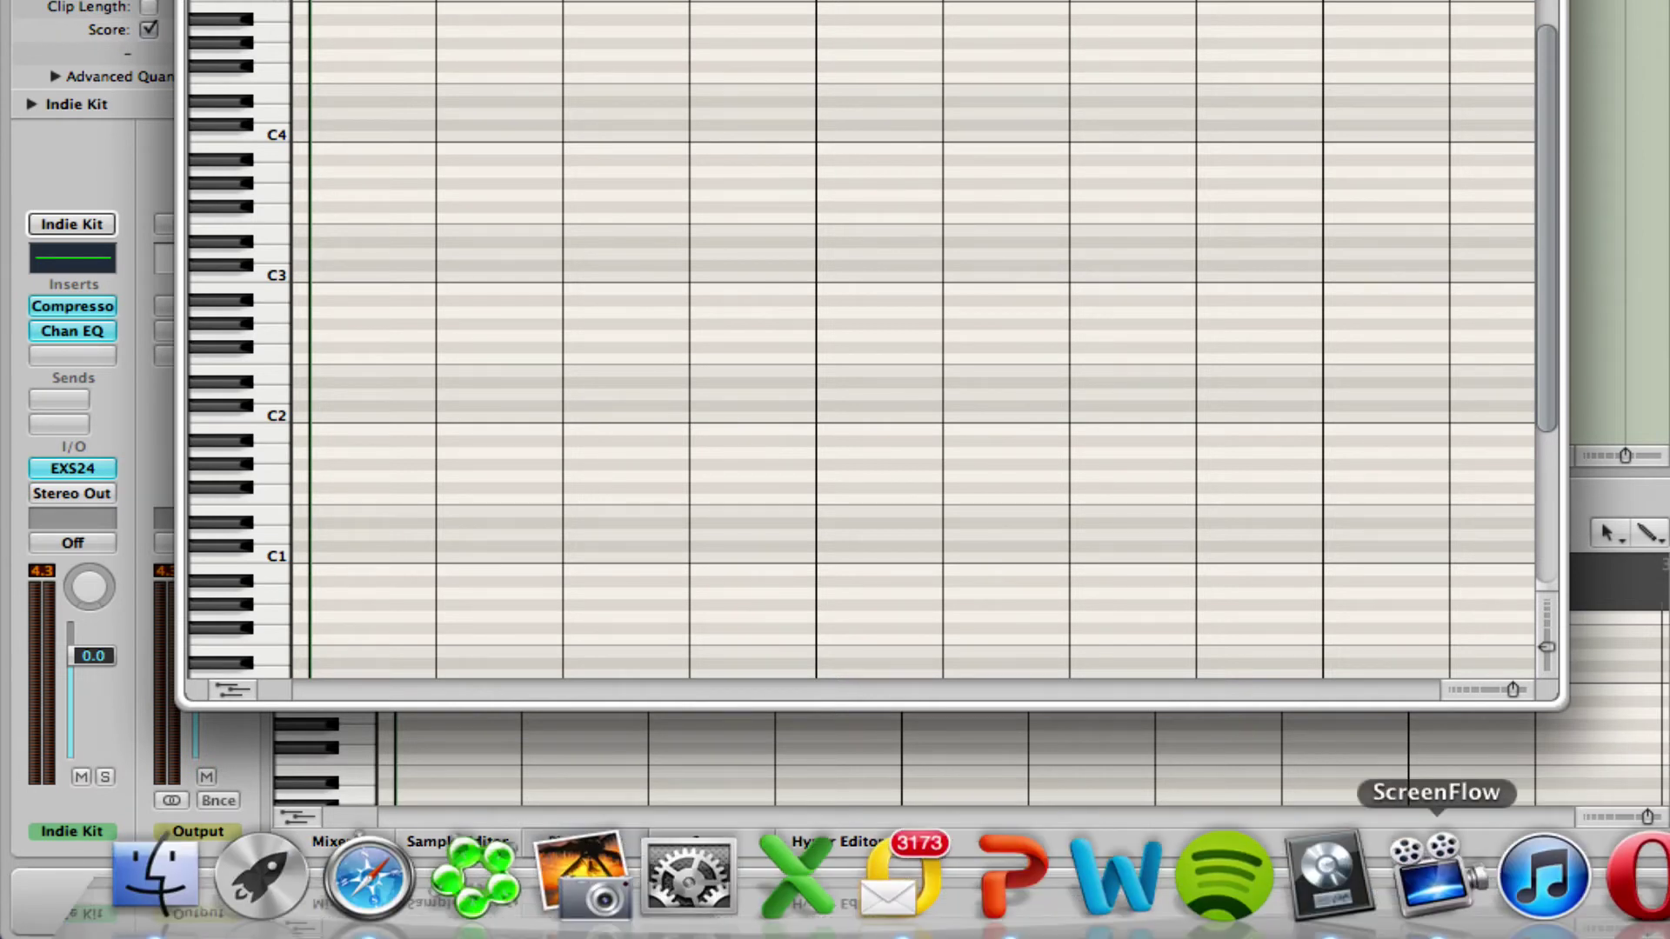
{"action": "left_click", "coordinate": [278, 557]}
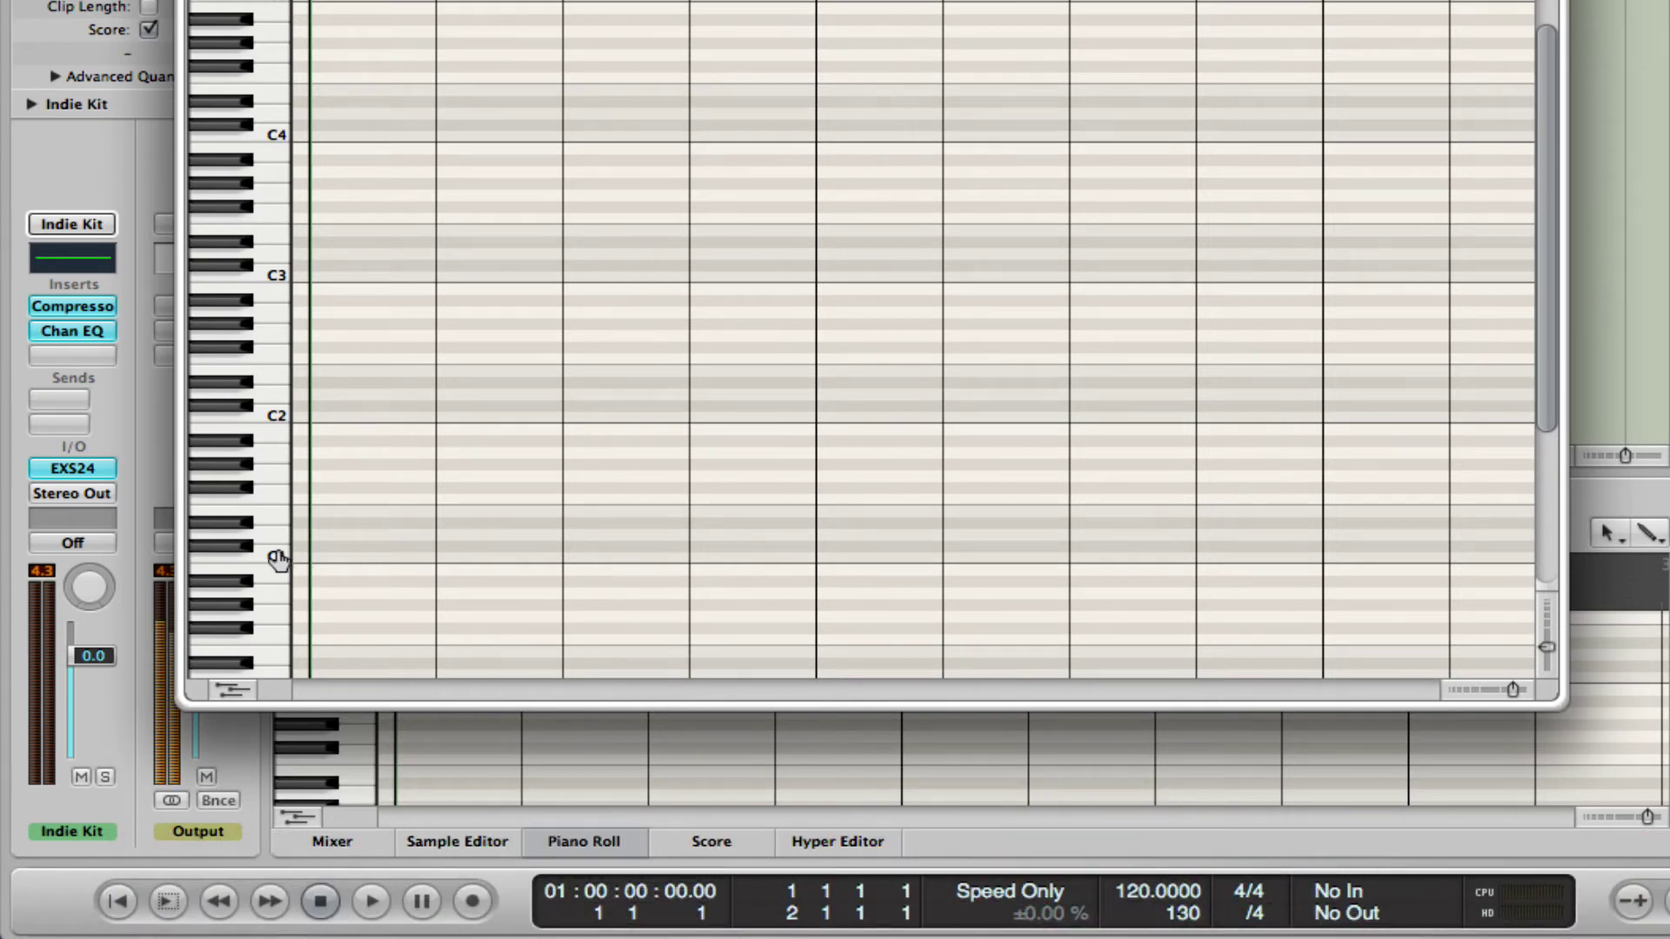
{"action": "left_click", "coordinate": [277, 556]}
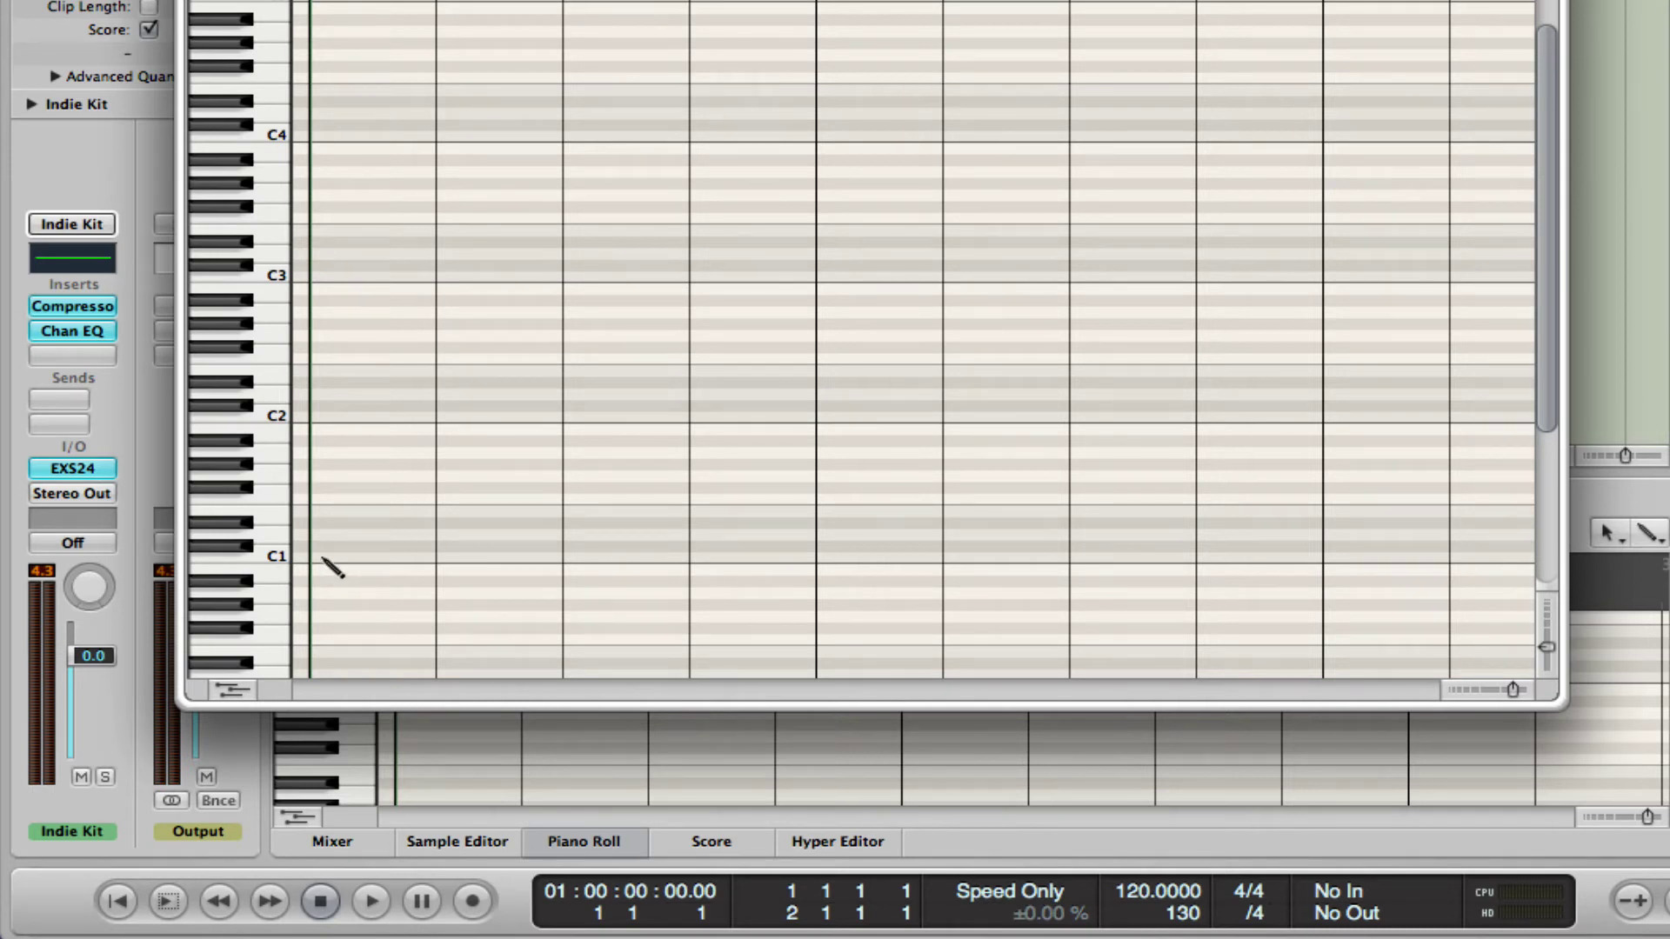
- Draw C1 kick notes on beats 1, 2, 3 and 4, then play the pattern back
{"action": "left_click", "coordinate": [316, 558]}
{"action": "left_click", "coordinate": [442, 558]}
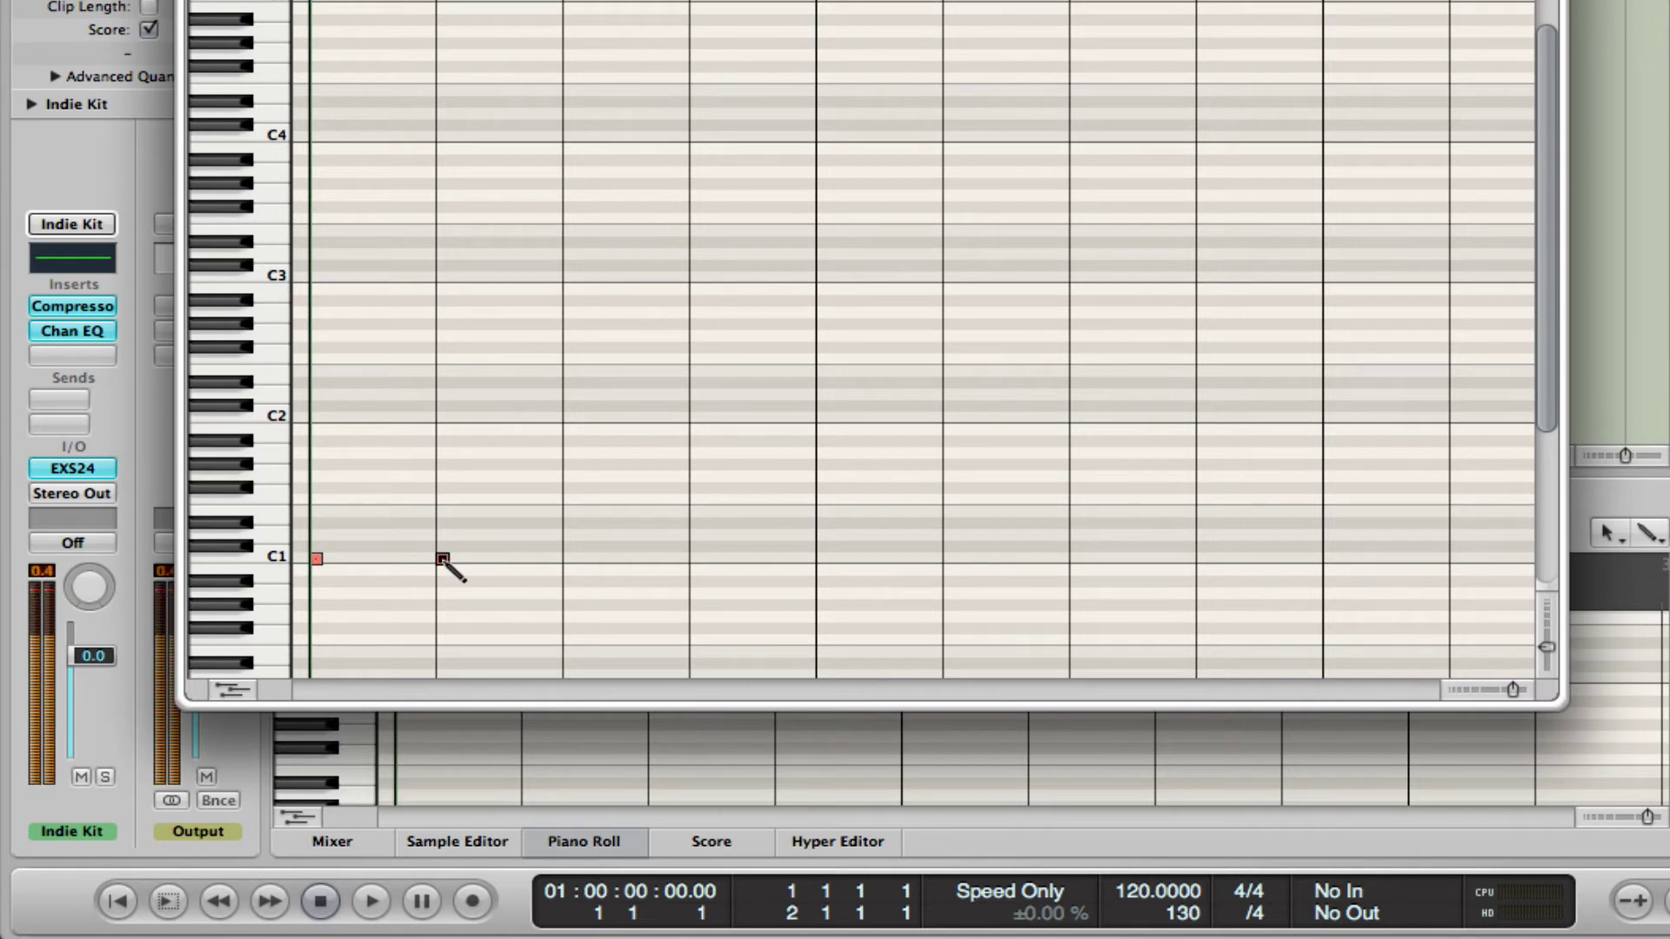
{"action": "left_click", "coordinate": [569, 558]}
{"action": "left_click", "coordinate": [695, 558]}
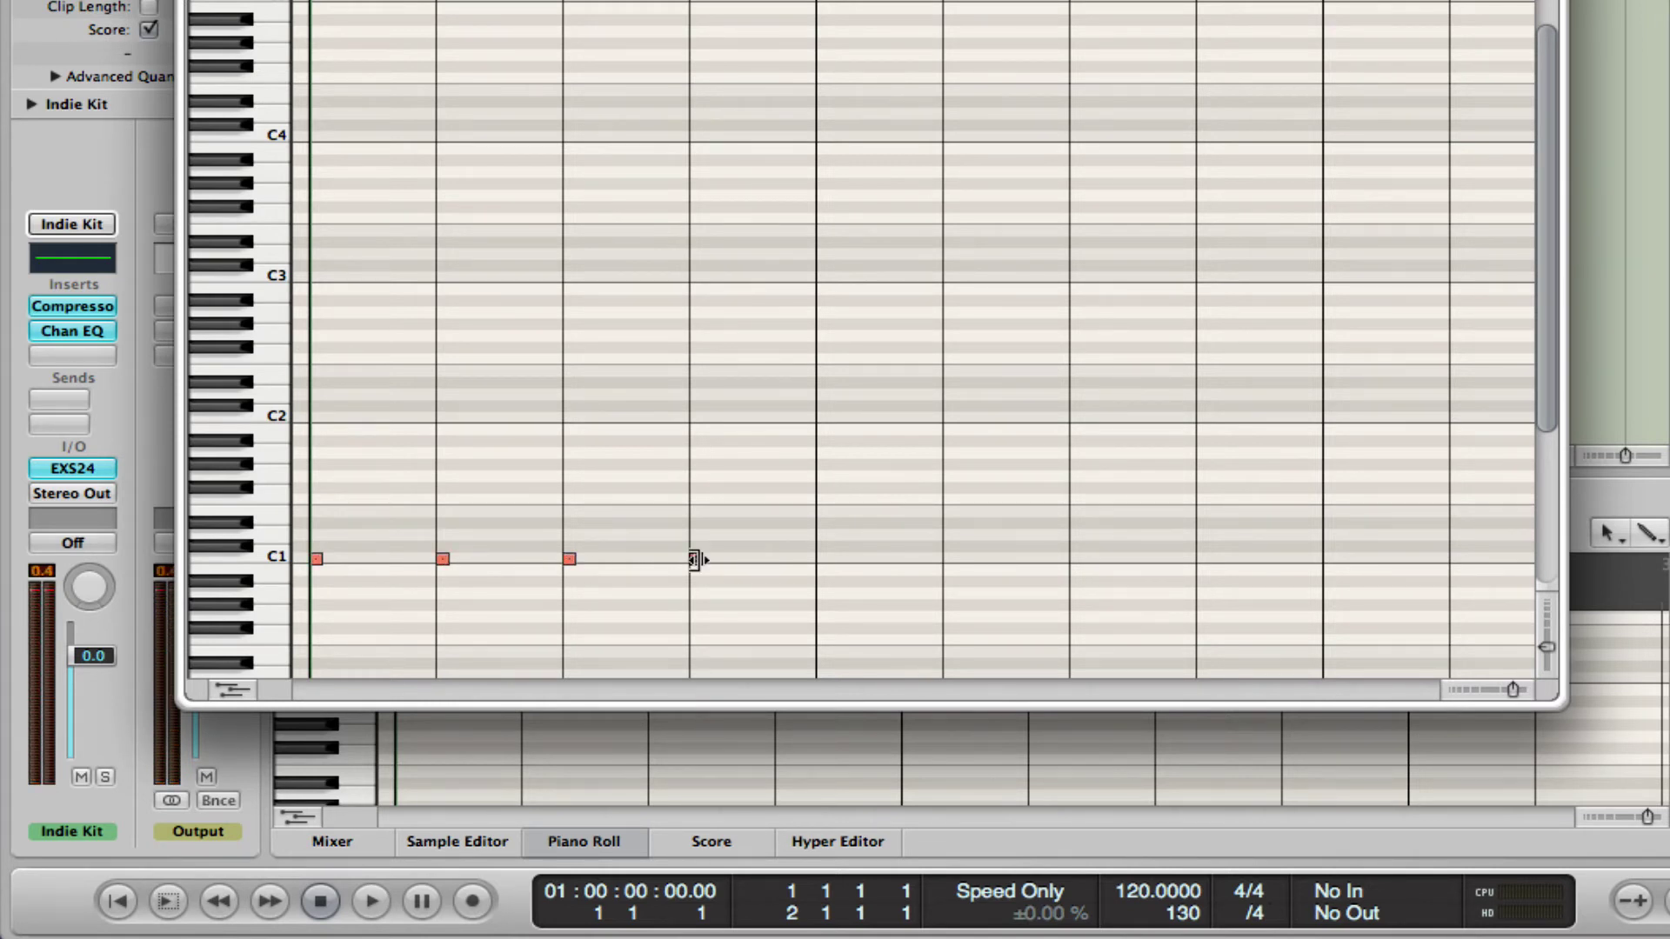
{"action": "key", "text": "space"}
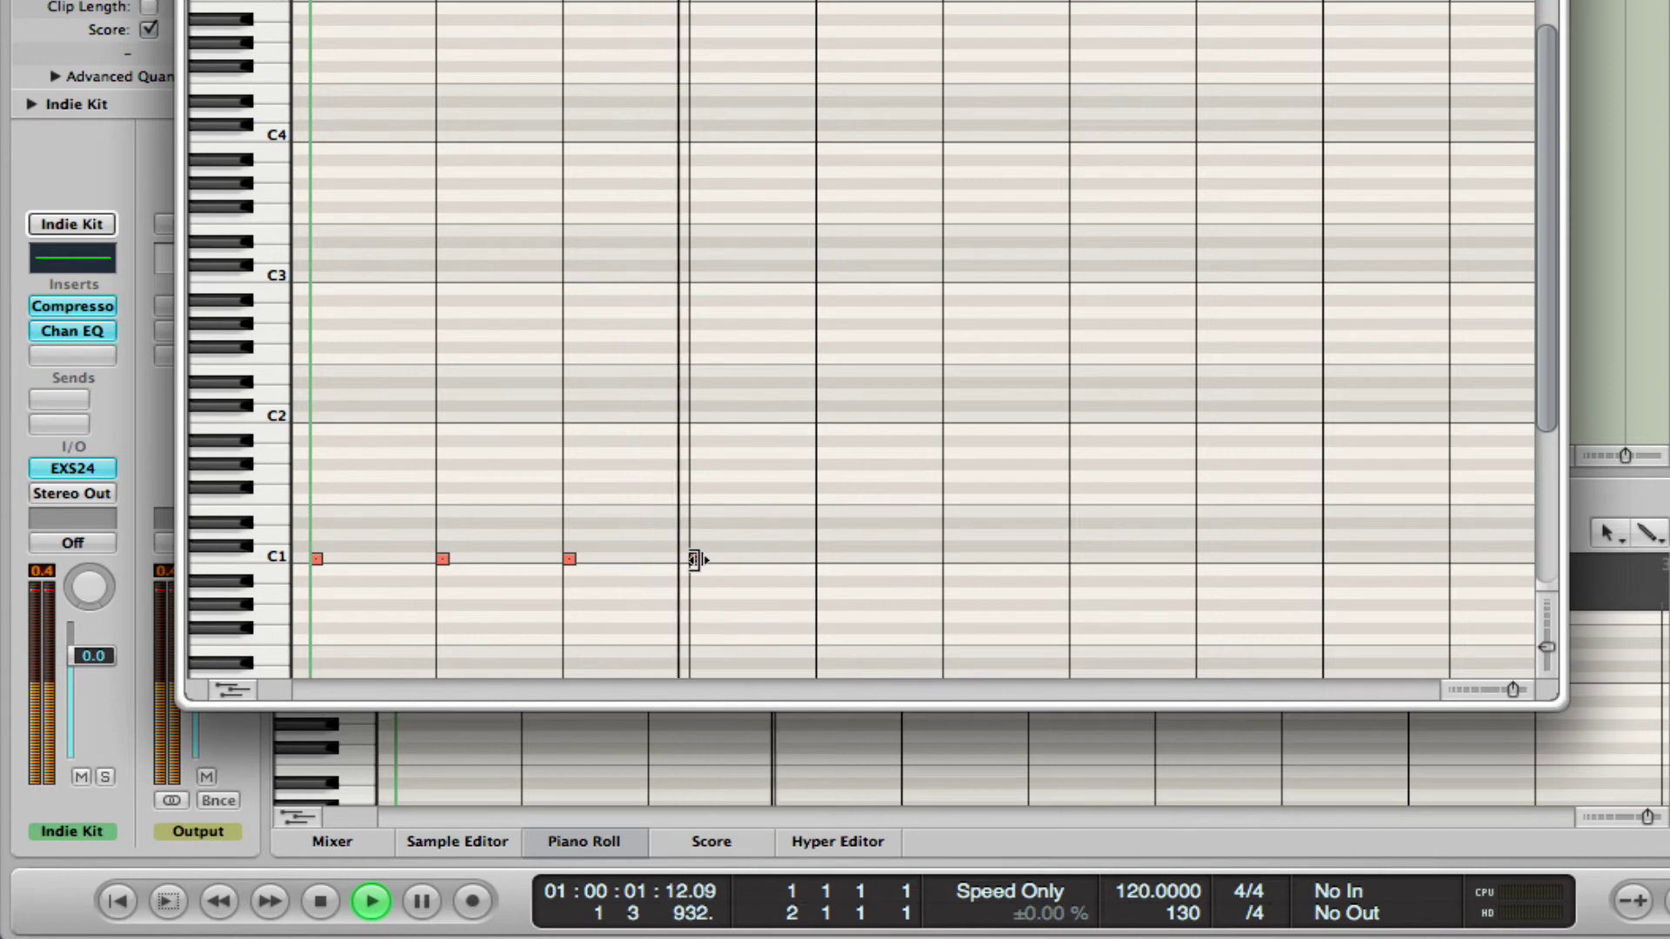
{"action": "key", "text": "space"}
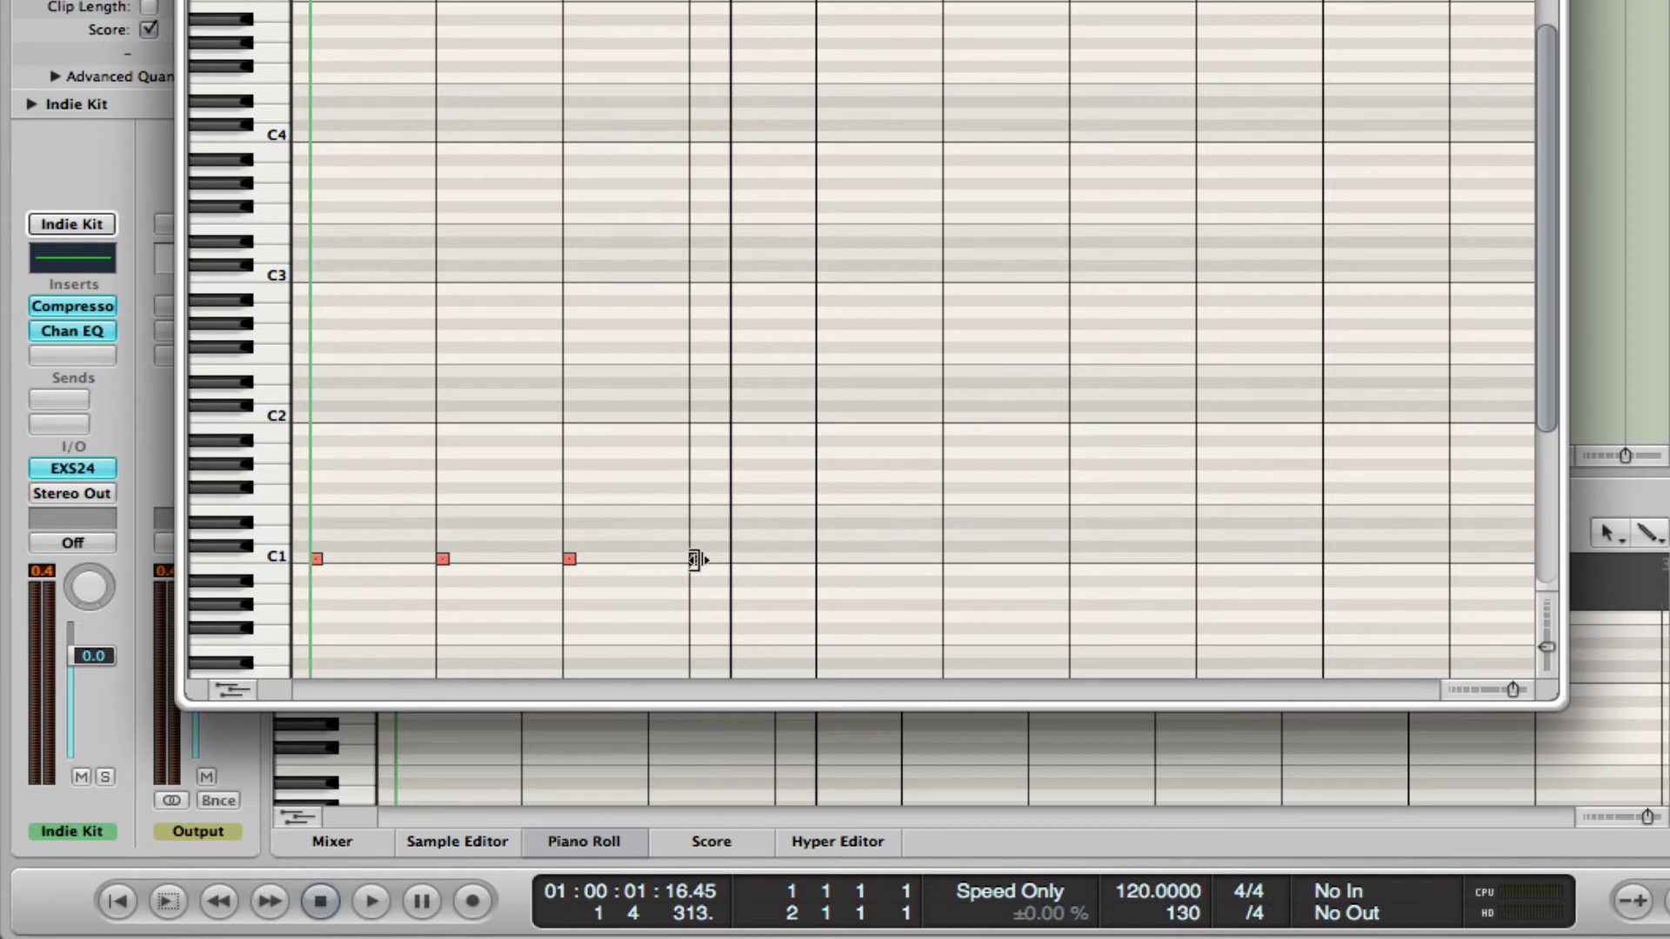
- Select the beat-4 kick and audition two higher drum keys
{"action": "left_click", "coordinate": [696, 559]}
{"action": "left_click", "coordinate": [274, 538]}
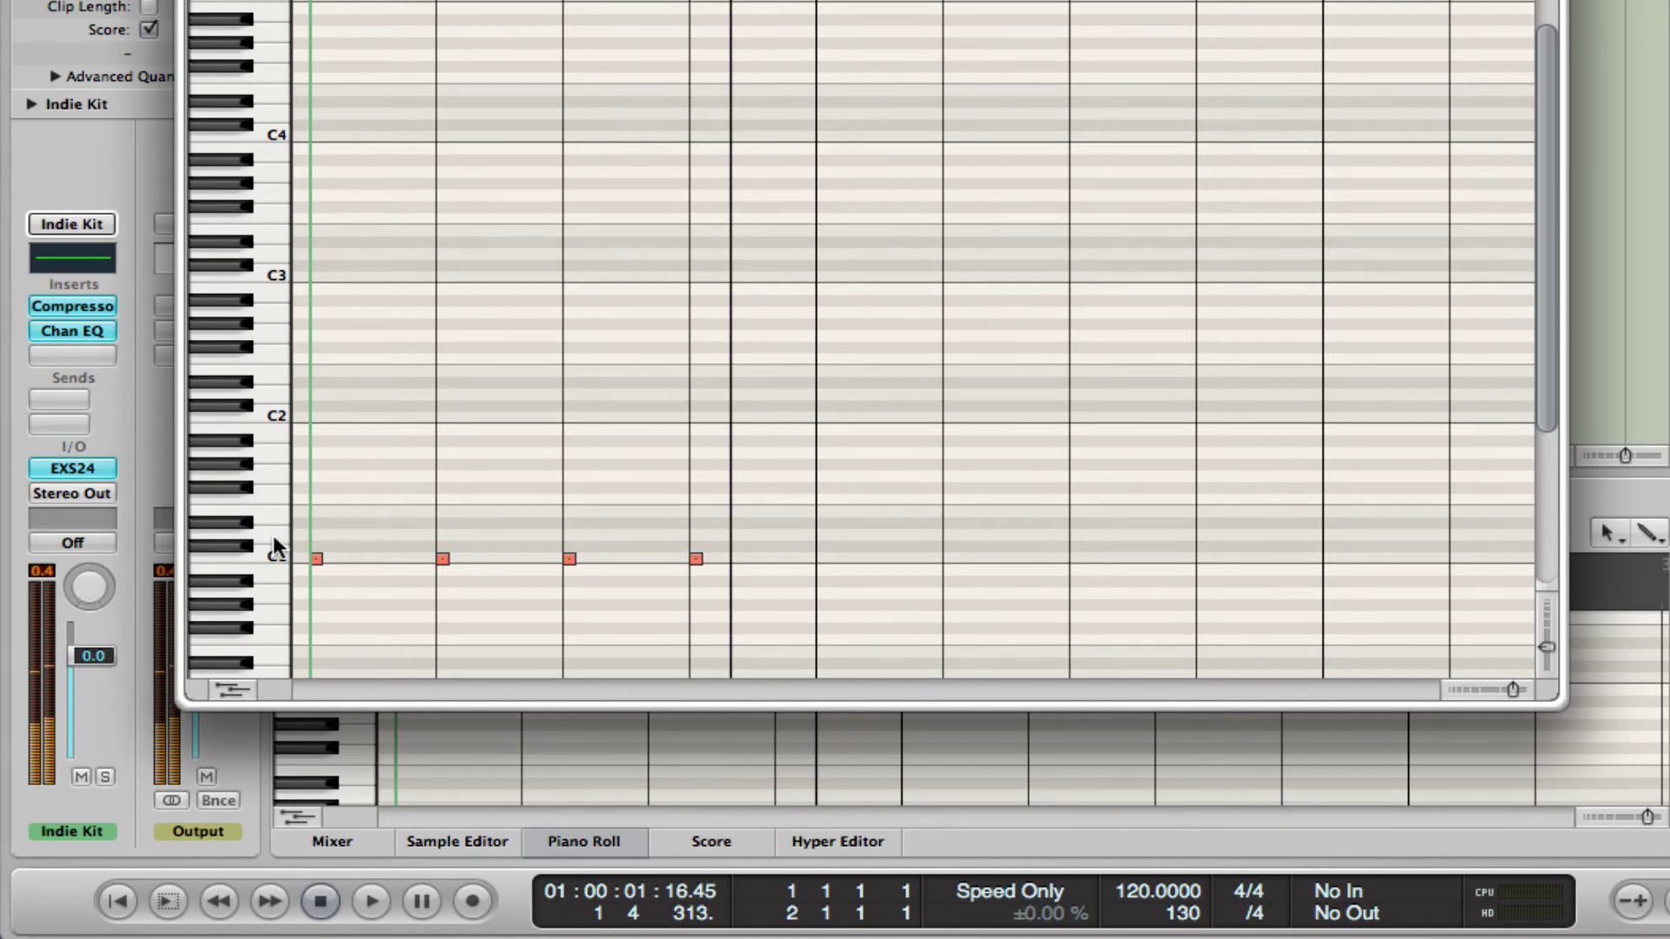
{"action": "left_click", "coordinate": [275, 516]}
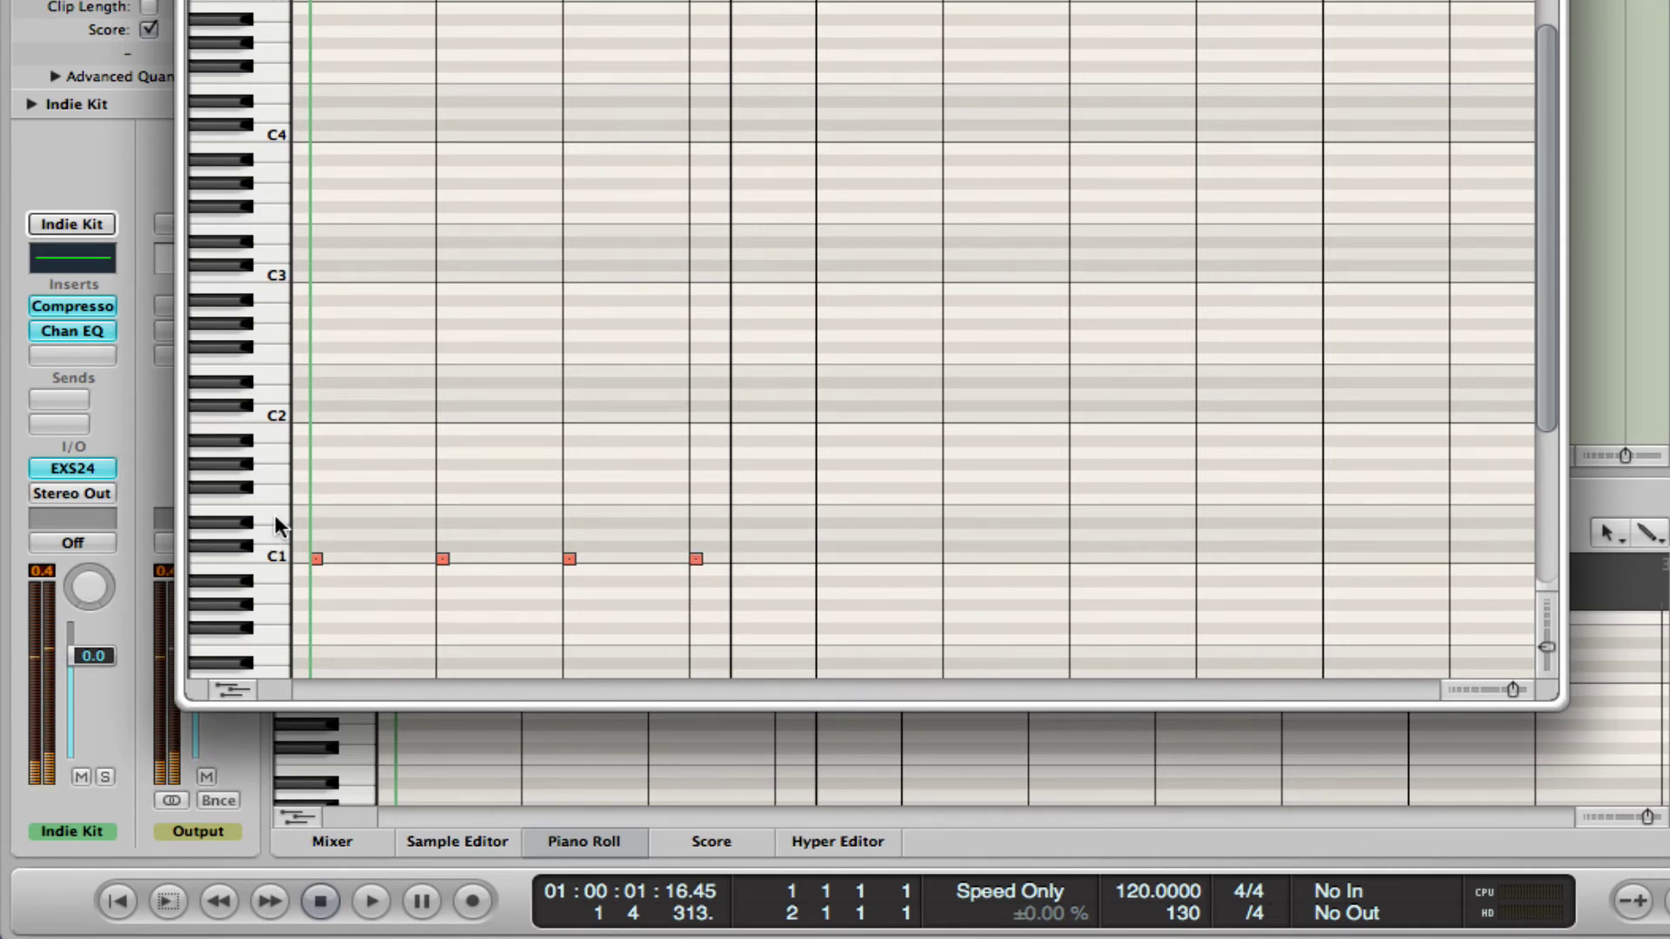
- Draw snare notes on beats 2 and 4 above the C1 kicks and play the kick-snare pattern
{"action": "left_click", "coordinate": [442, 512]}
{"action": "left_click", "coordinate": [696, 512]}
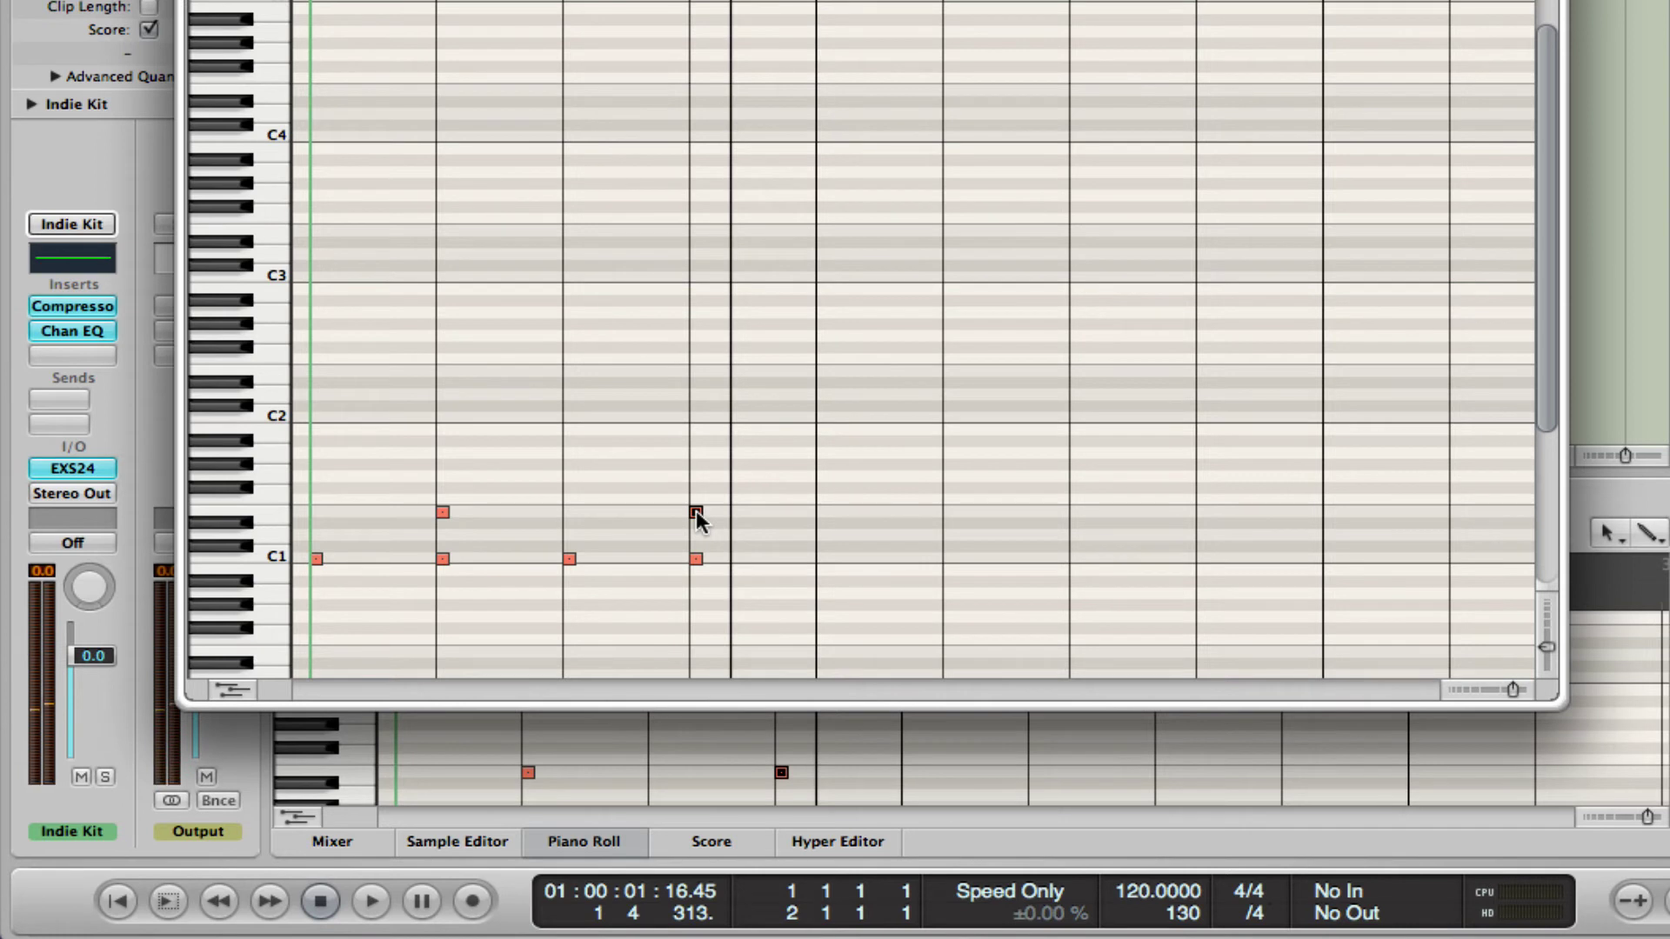
{"action": "key", "text": "space"}
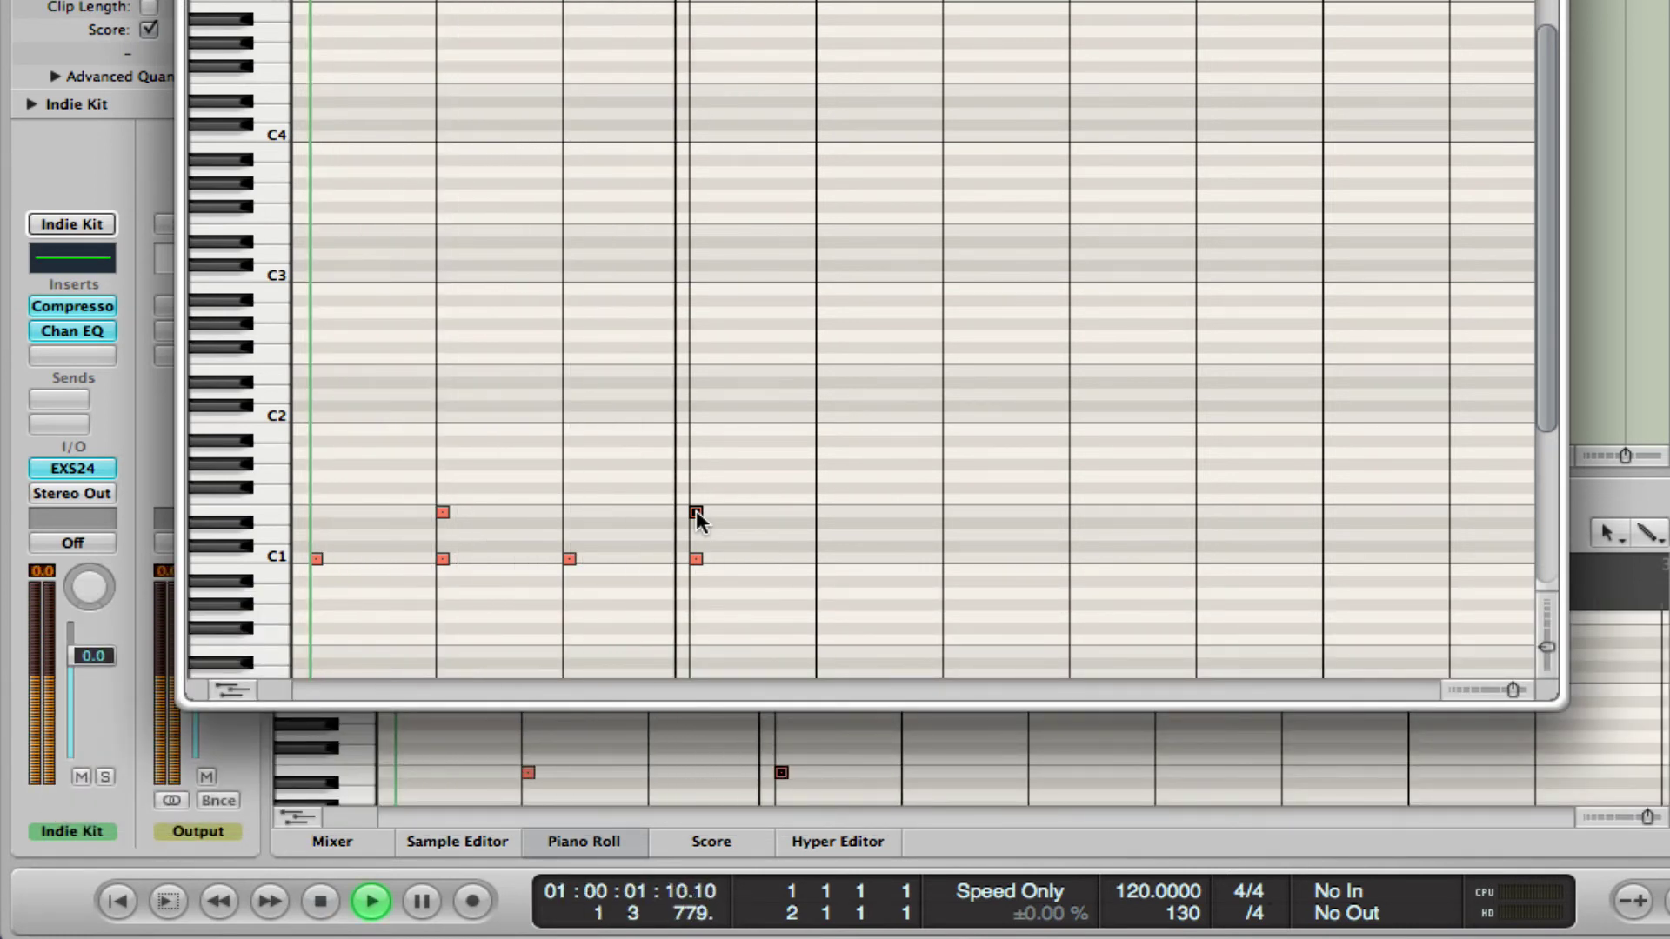
{"action": "key", "text": "space"}
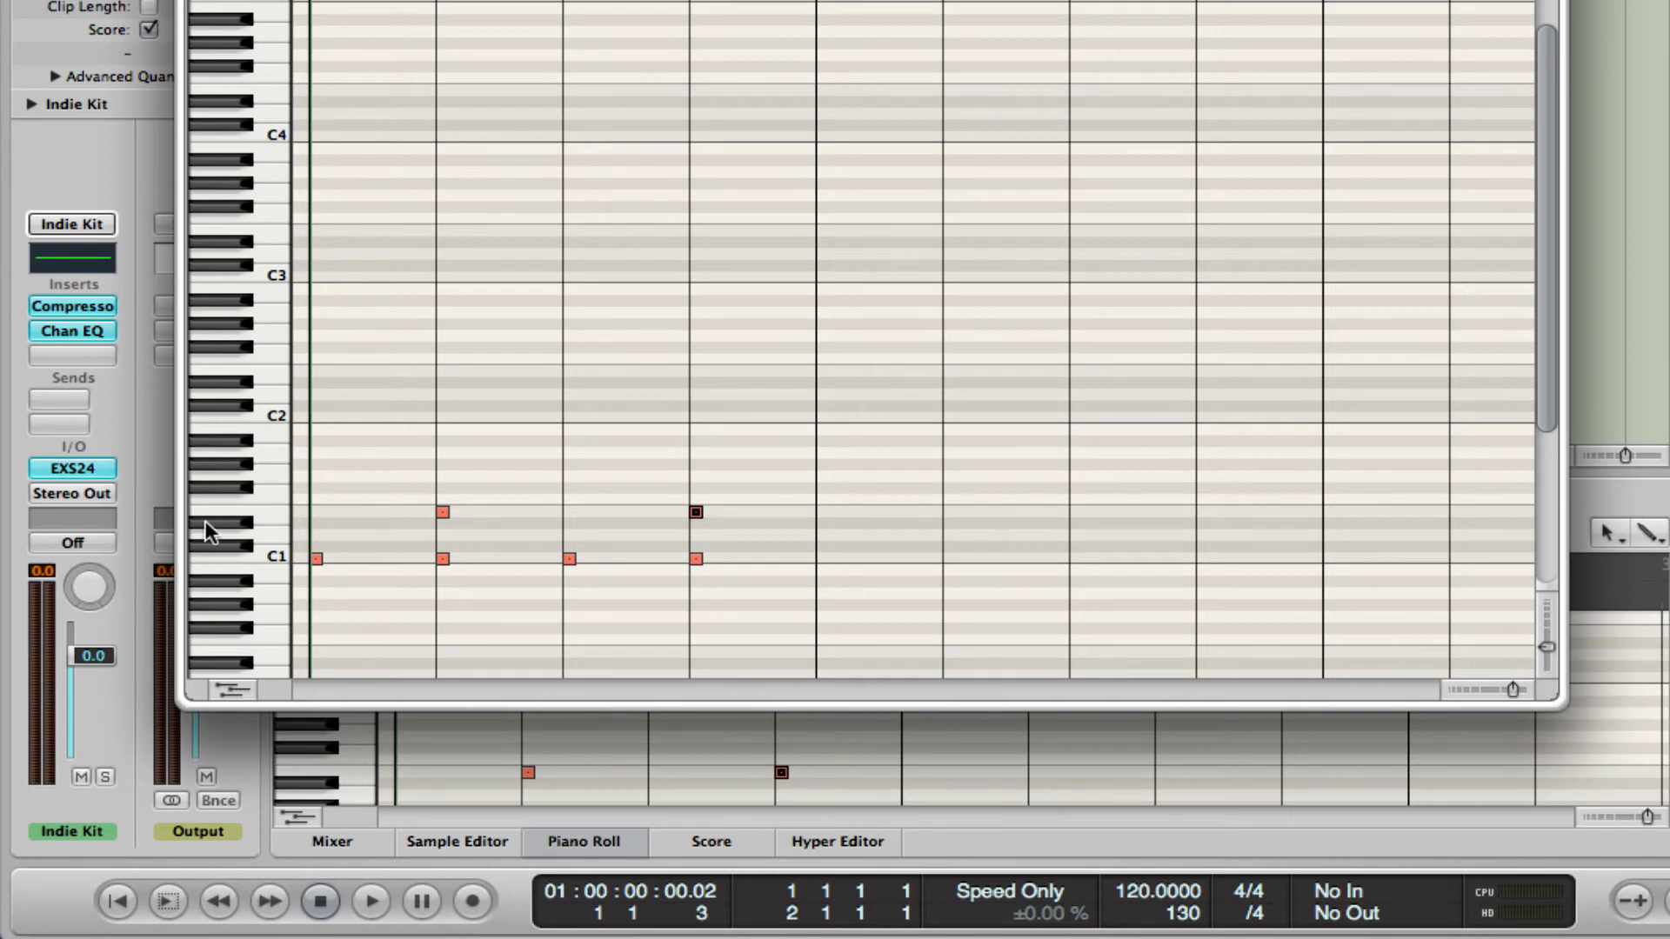
{"action": "left_click", "coordinate": [232, 486]}
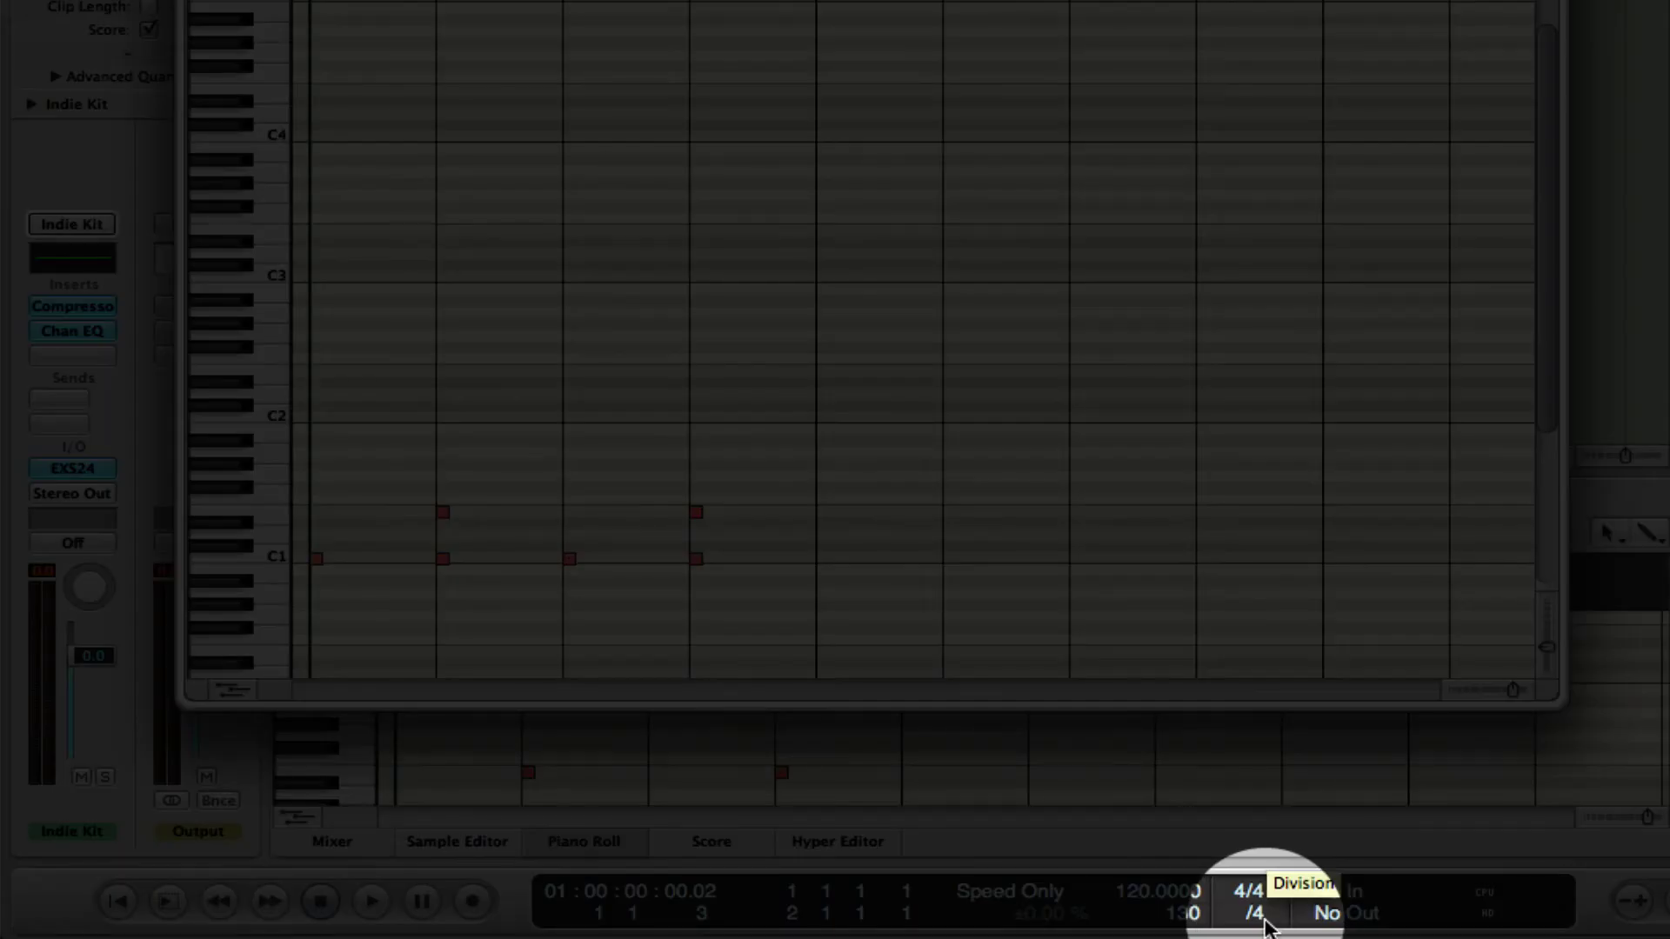
- Close the floating Piano Roll, set the division to /8, and reopen it
{"action": "key", "text": "super+w"}
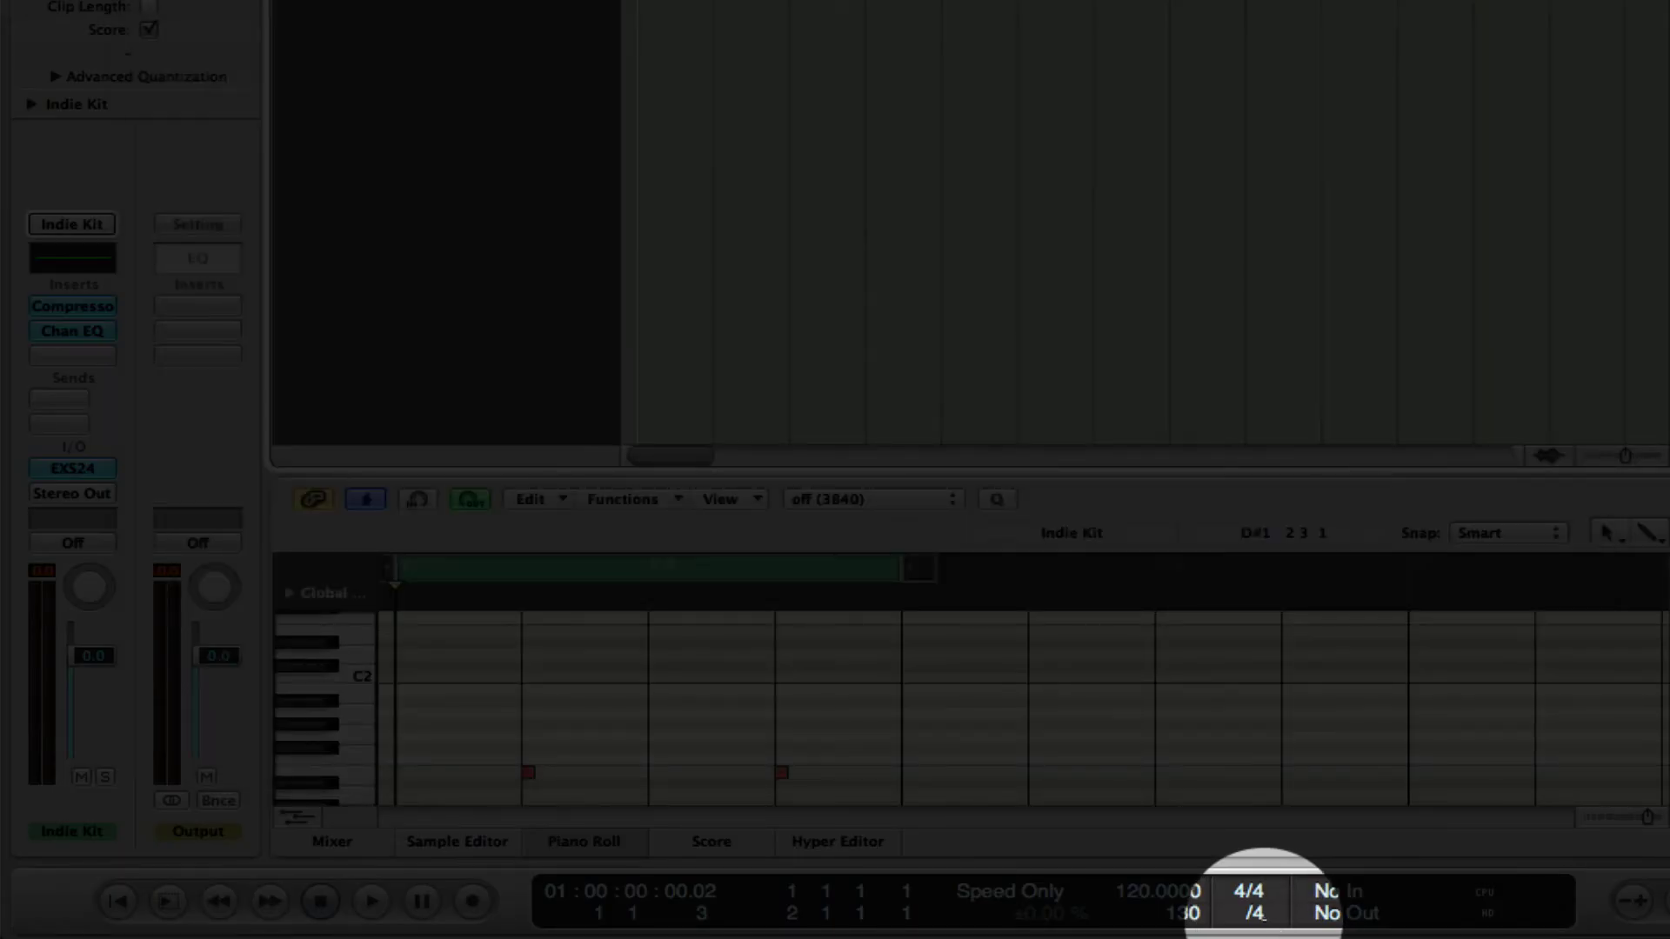
{"action": "left_click_drag", "start_coordinate": [1256, 914], "coordinate": [1255, 904]}
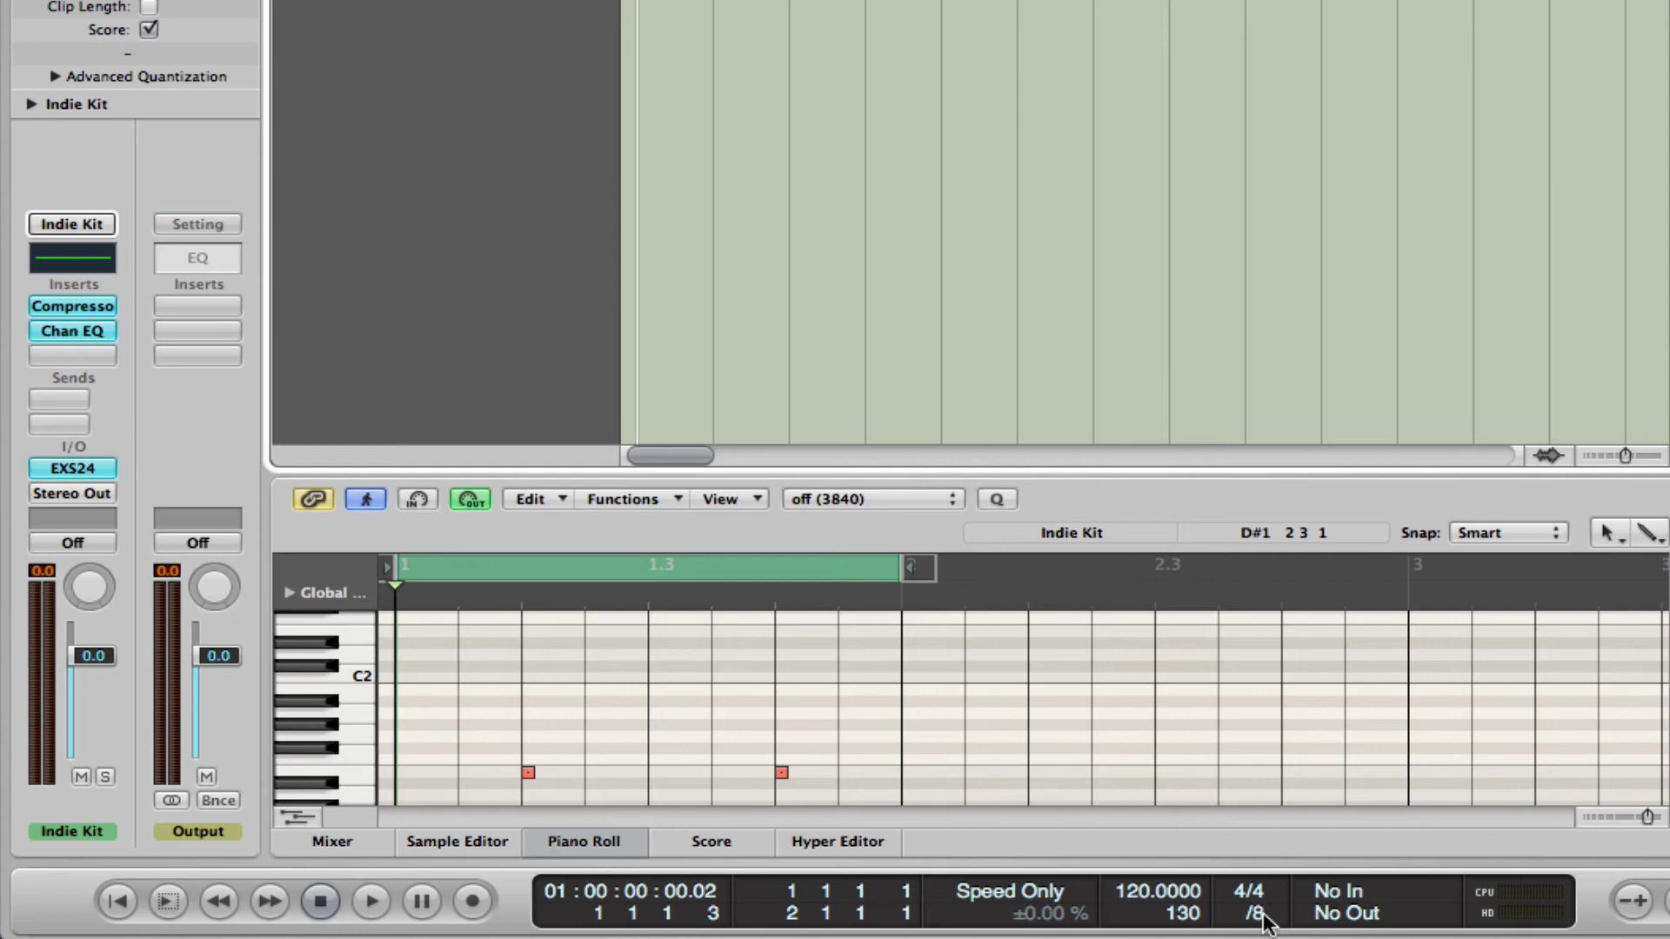
{"action": "key", "text": "super+6"}
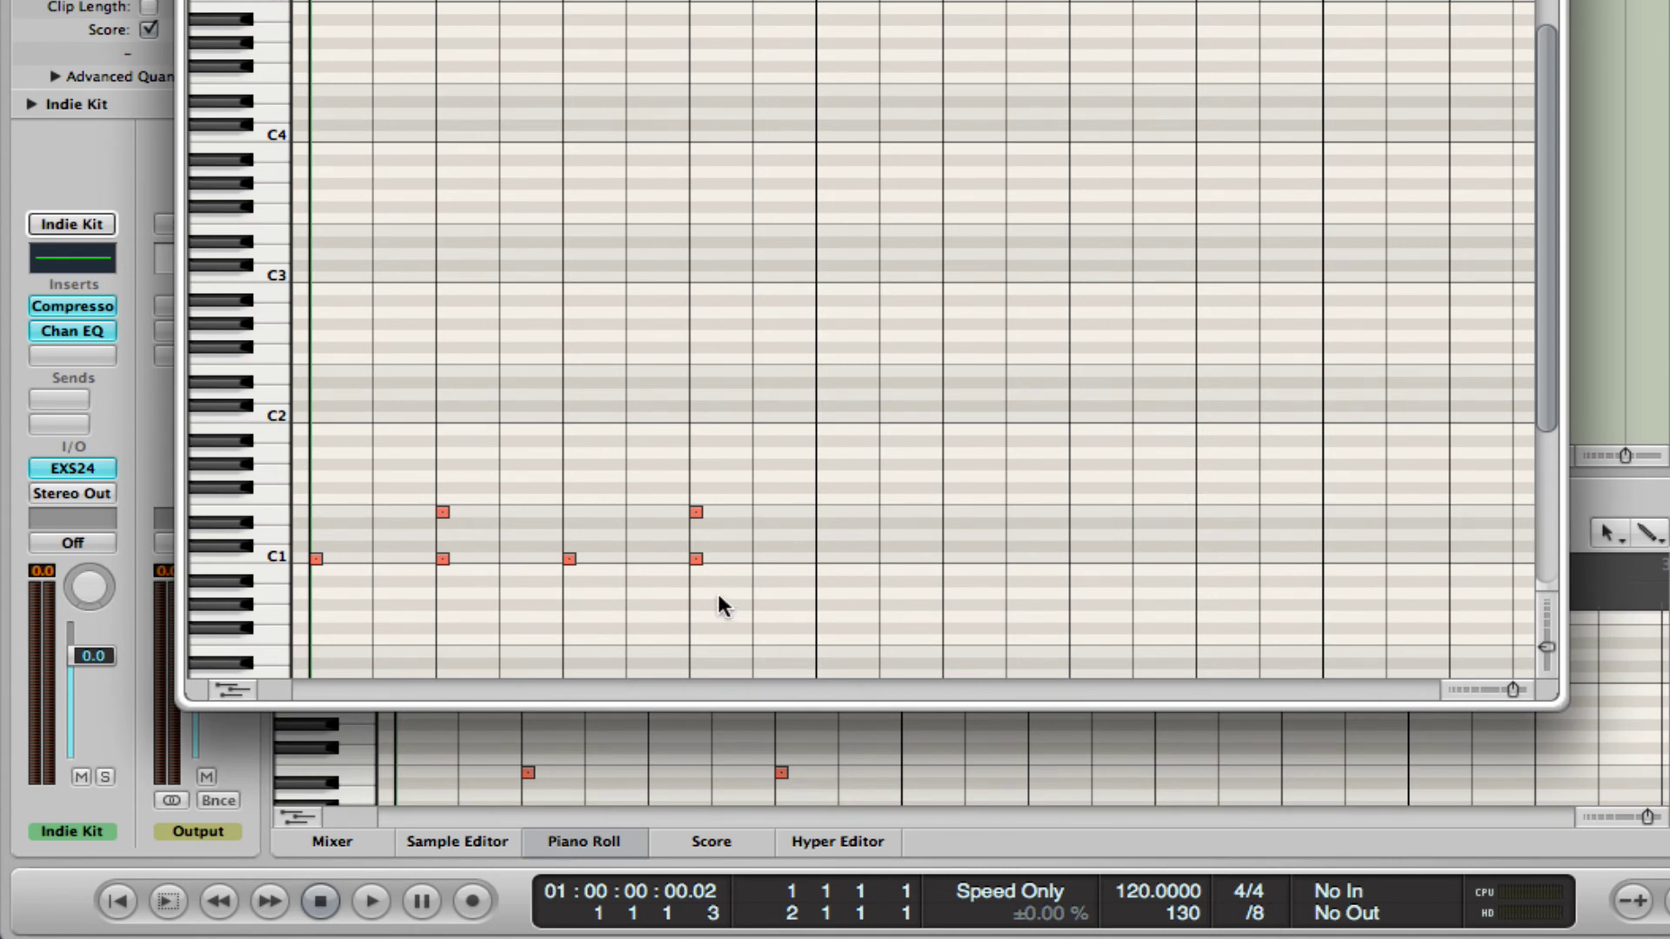
- Draw hi-hat notes on all eight eighth-note positions above the snare, then play the beat
{"action": "left_click", "coordinate": [317, 489]}
{"action": "left_click", "coordinate": [379, 488]}
{"action": "left_click", "coordinate": [443, 489]}
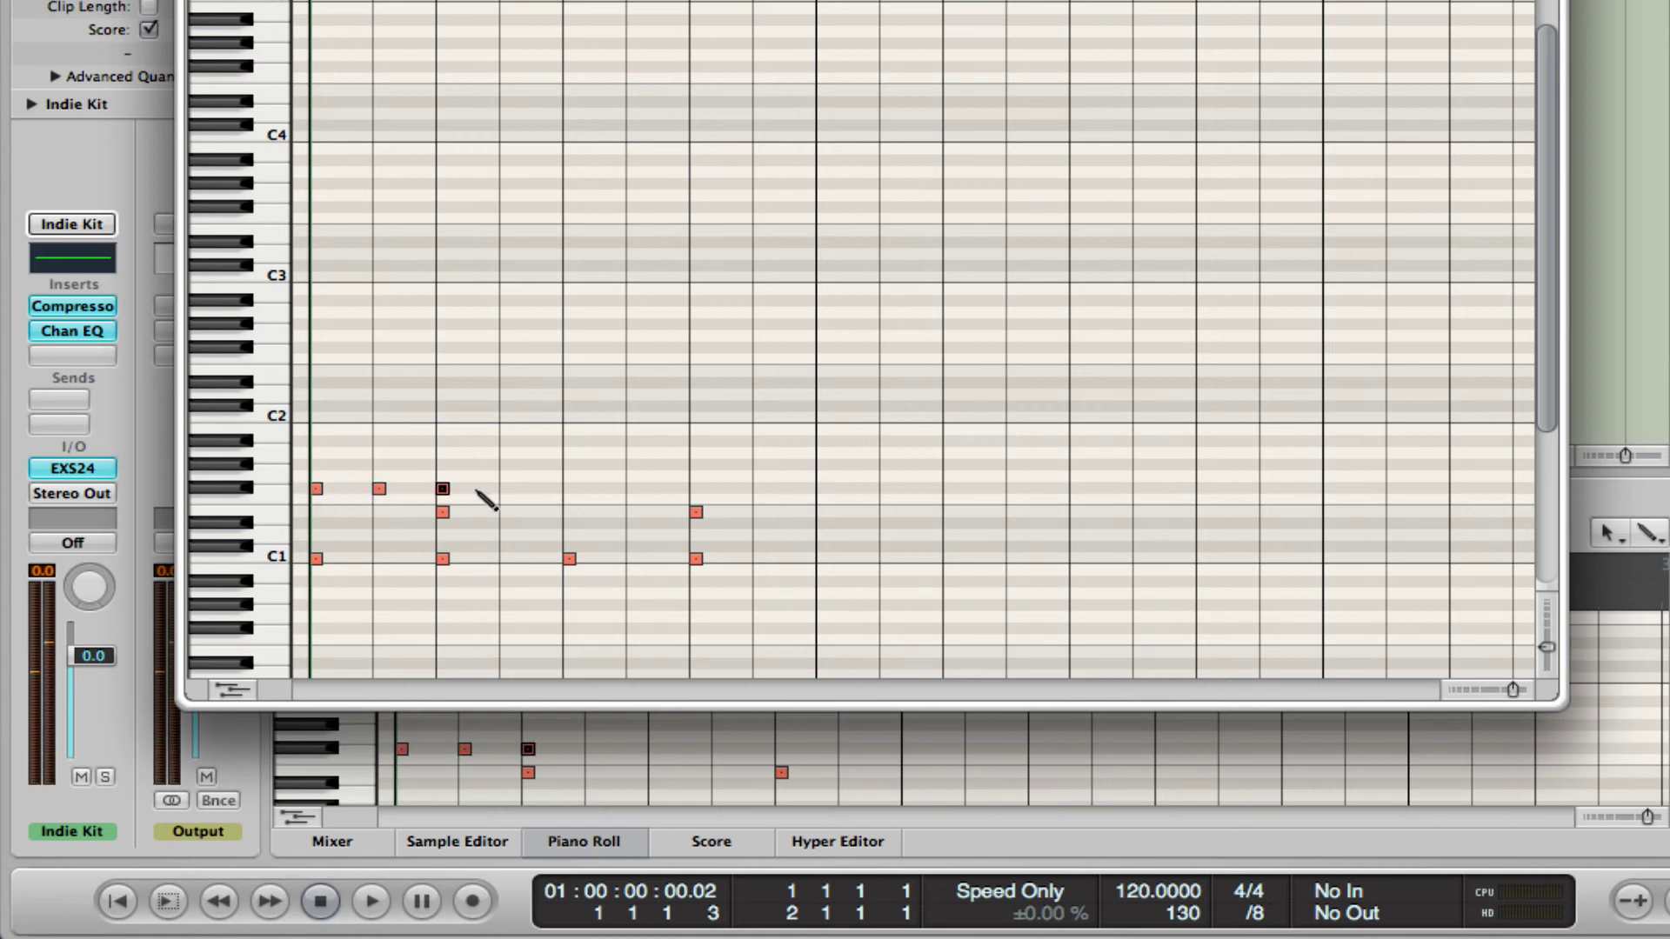
{"action": "left_click", "coordinate": [507, 489]}
{"action": "left_click", "coordinate": [569, 489]}
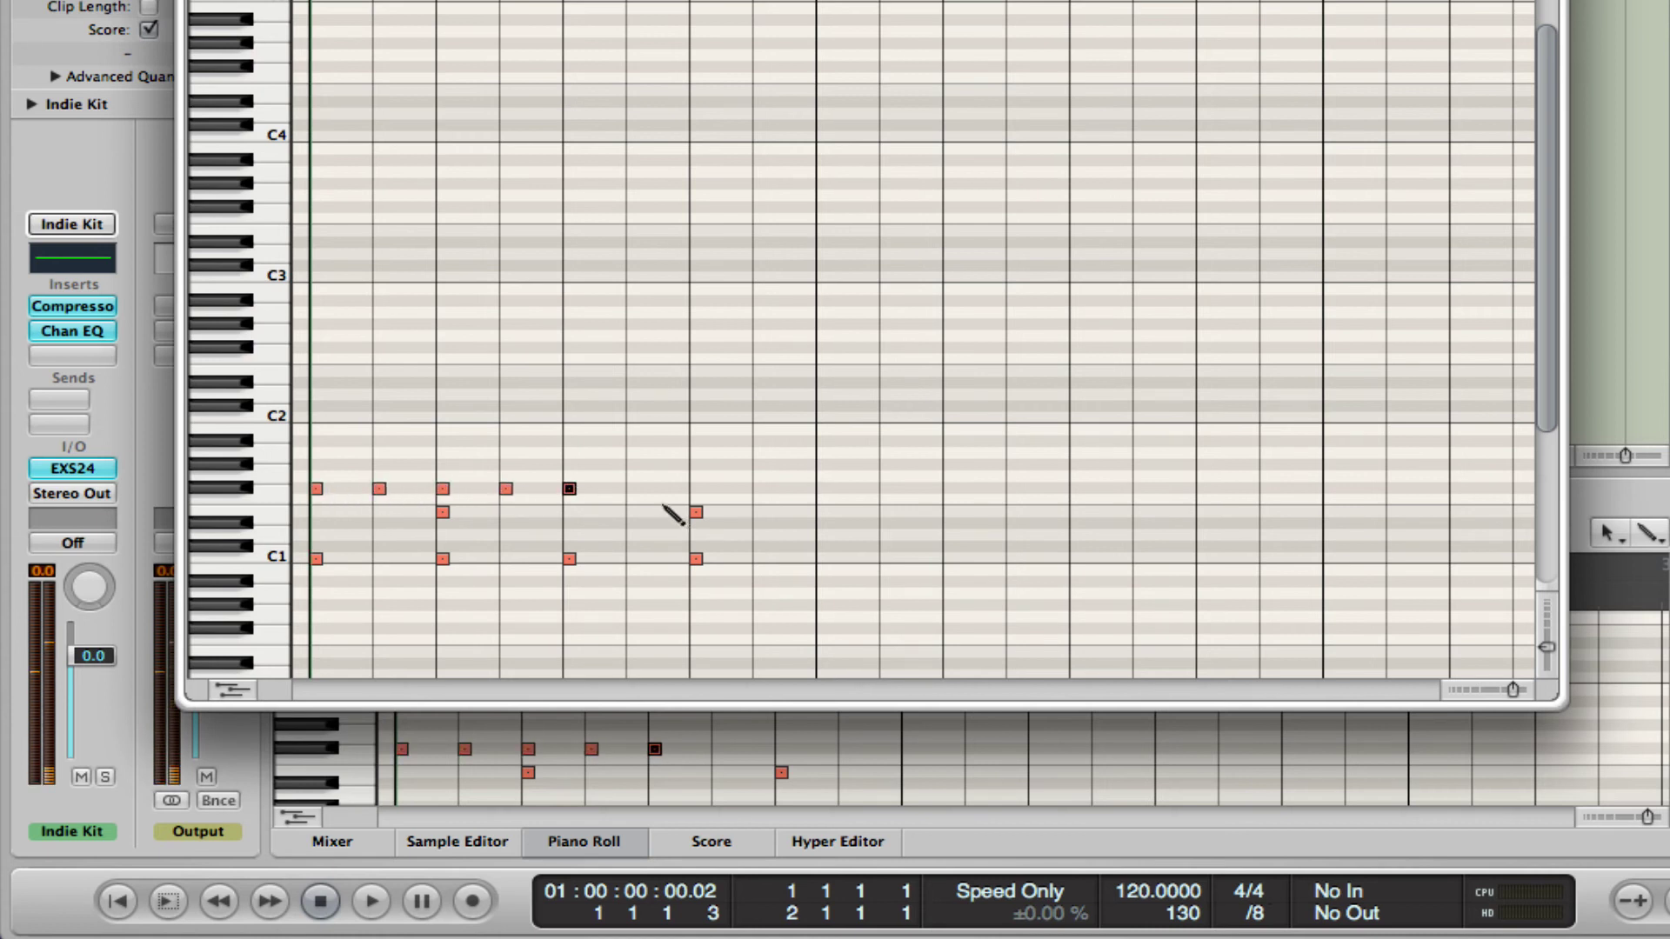
{"action": "left_click", "coordinate": [632, 489]}
{"action": "left_click", "coordinate": [696, 489]}
{"action": "left_click", "coordinate": [759, 489]}
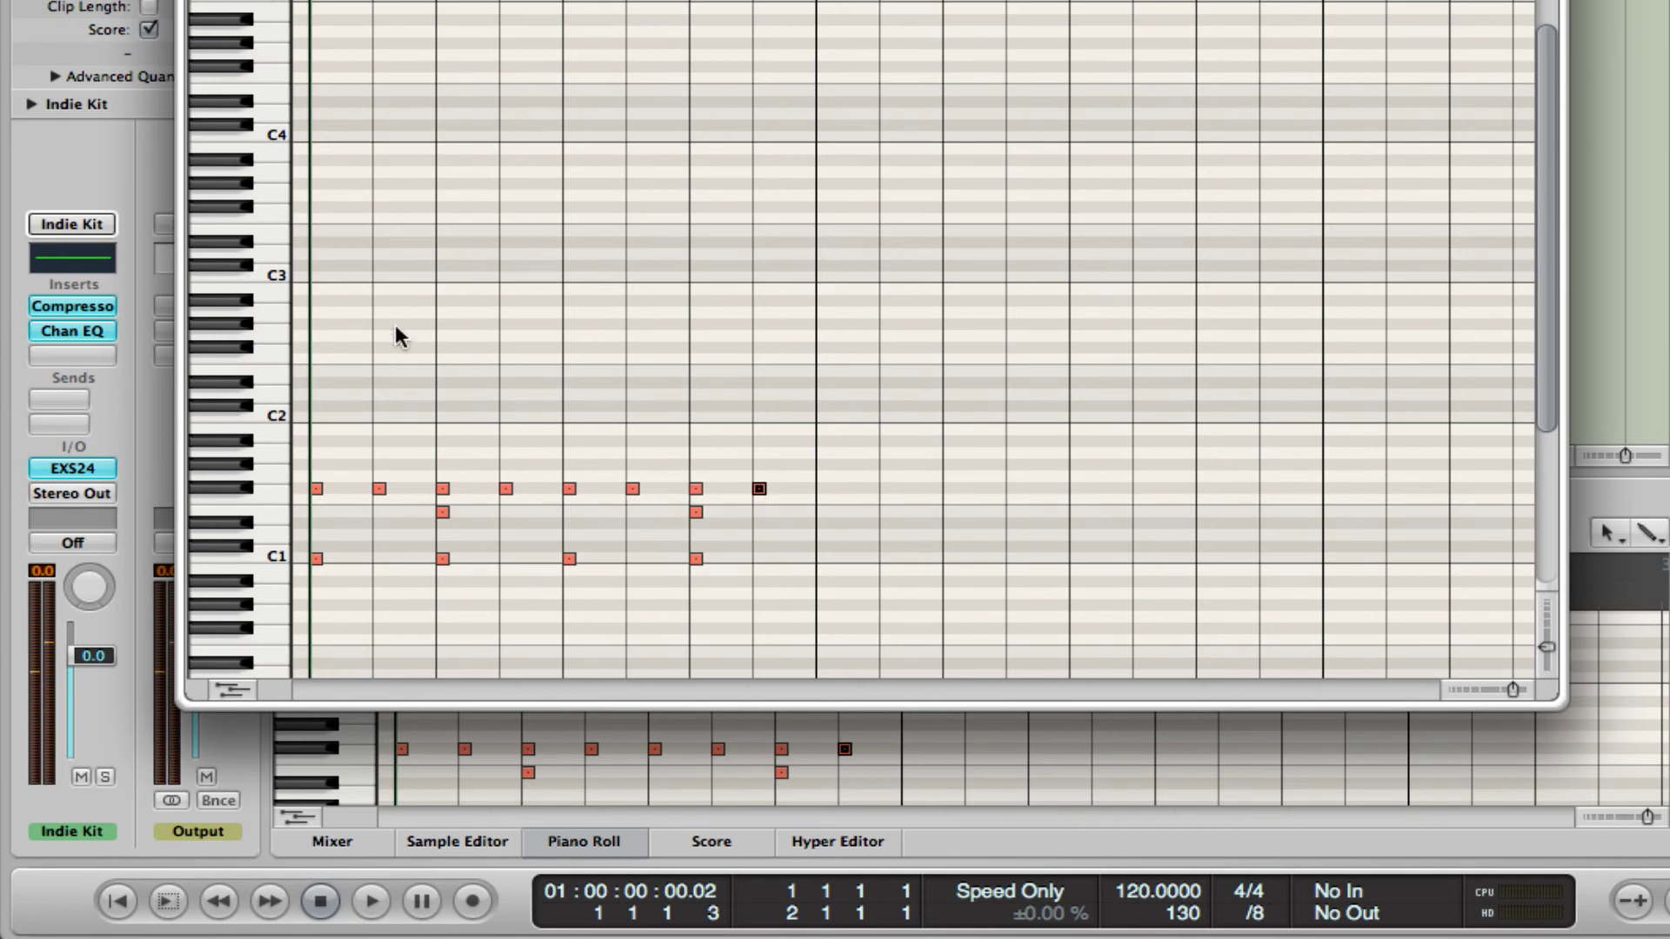
{"action": "key", "text": "space"}
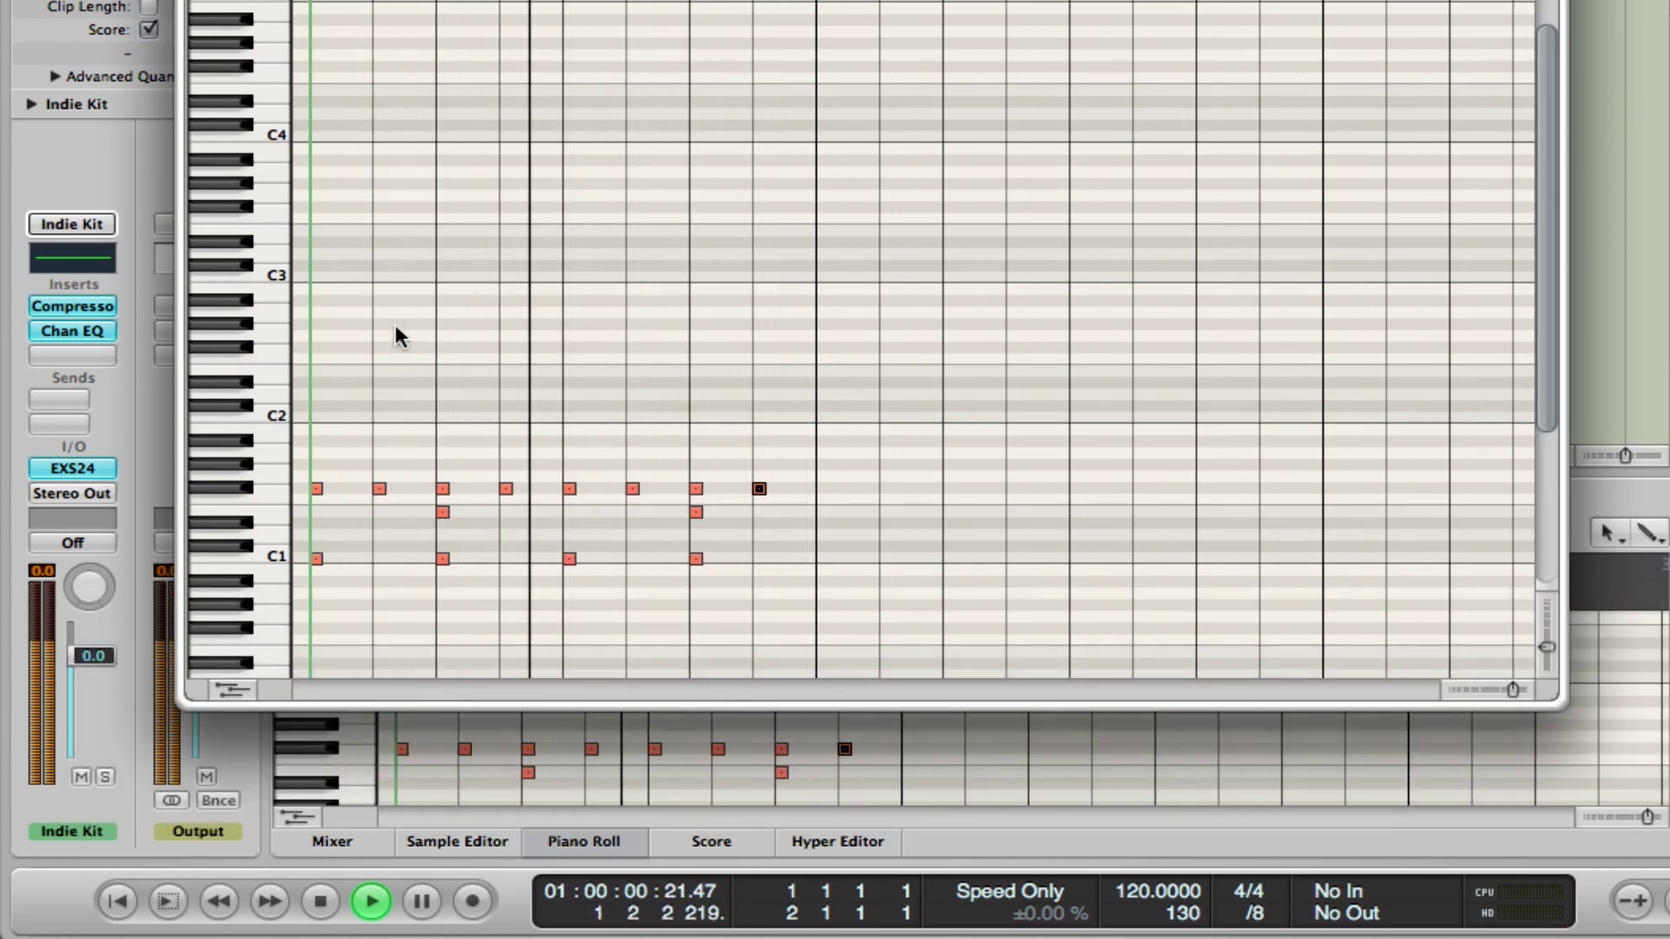
{"action": "key", "text": "space"}
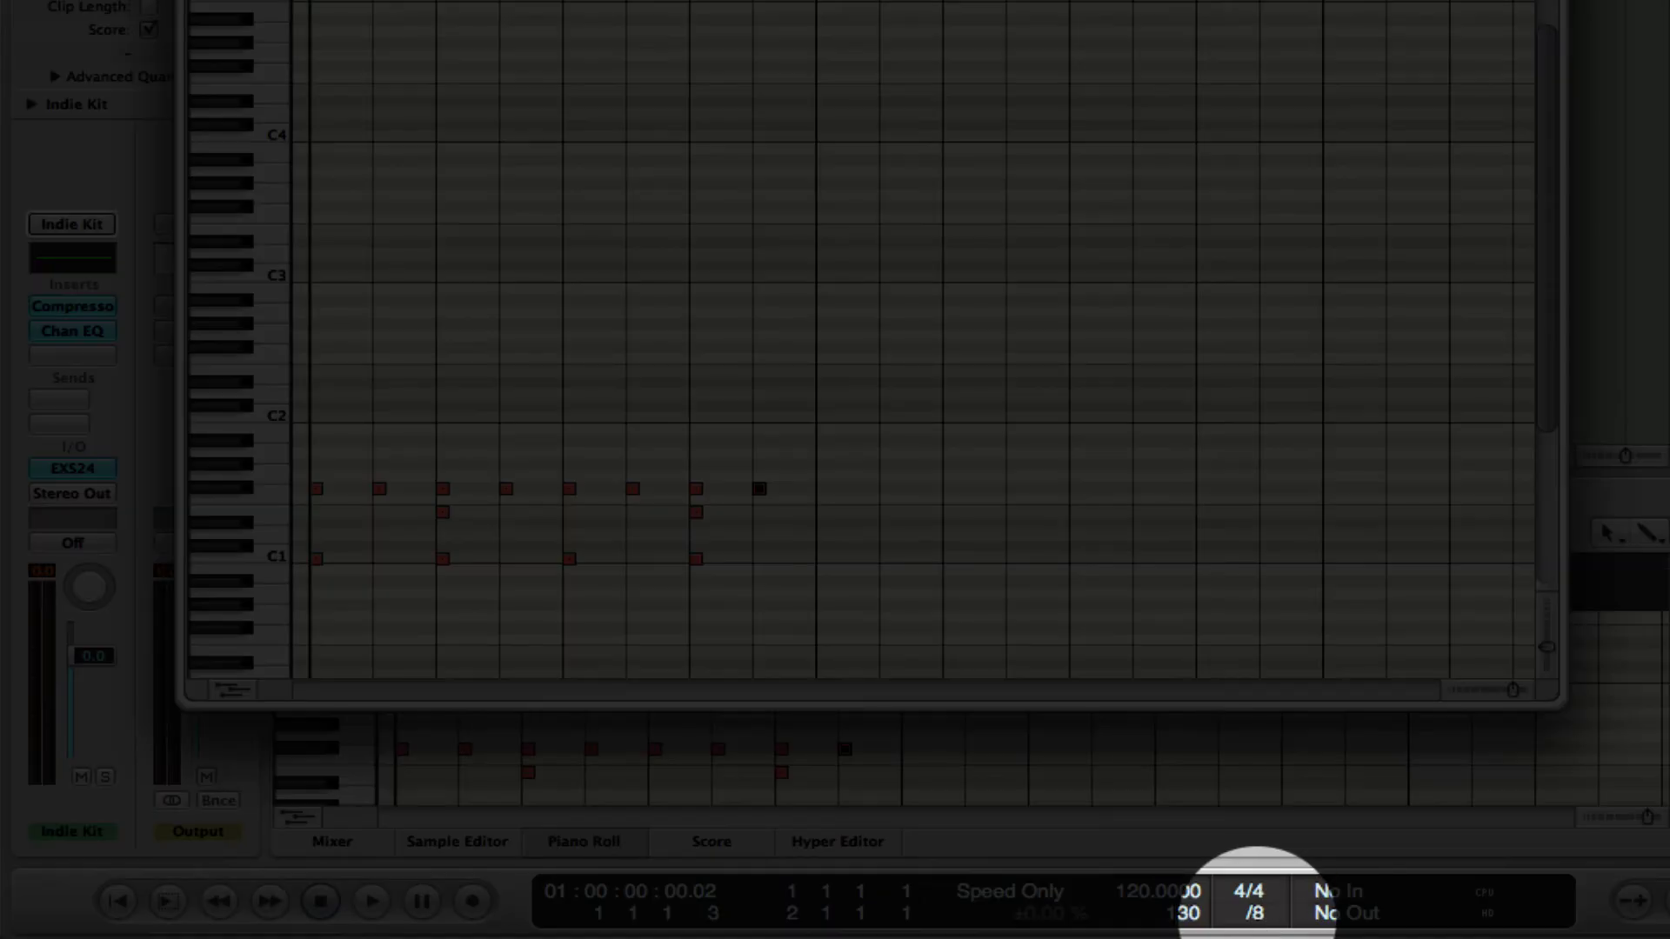
- Change the division from /8 through /12 to /16, then press Command-6
{"action": "left_click_drag", "start_coordinate": [1254, 914], "coordinate": [1258, 909]}
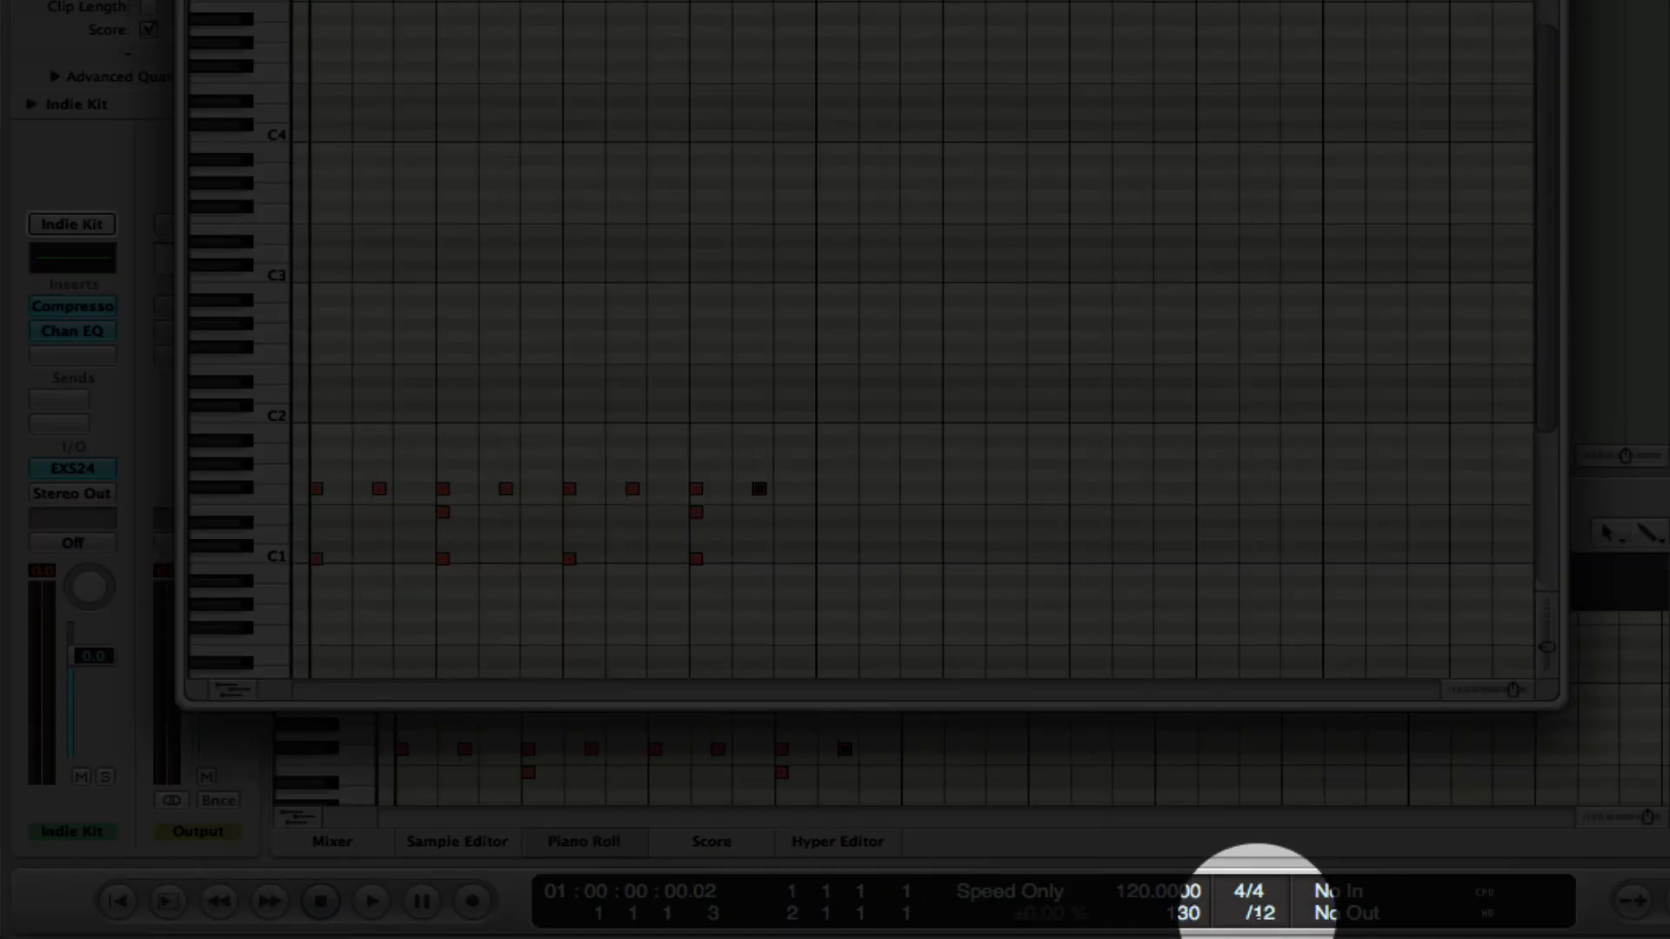
{"action": "left_click_drag", "start_coordinate": [1261, 915], "coordinate": [1260, 914]}
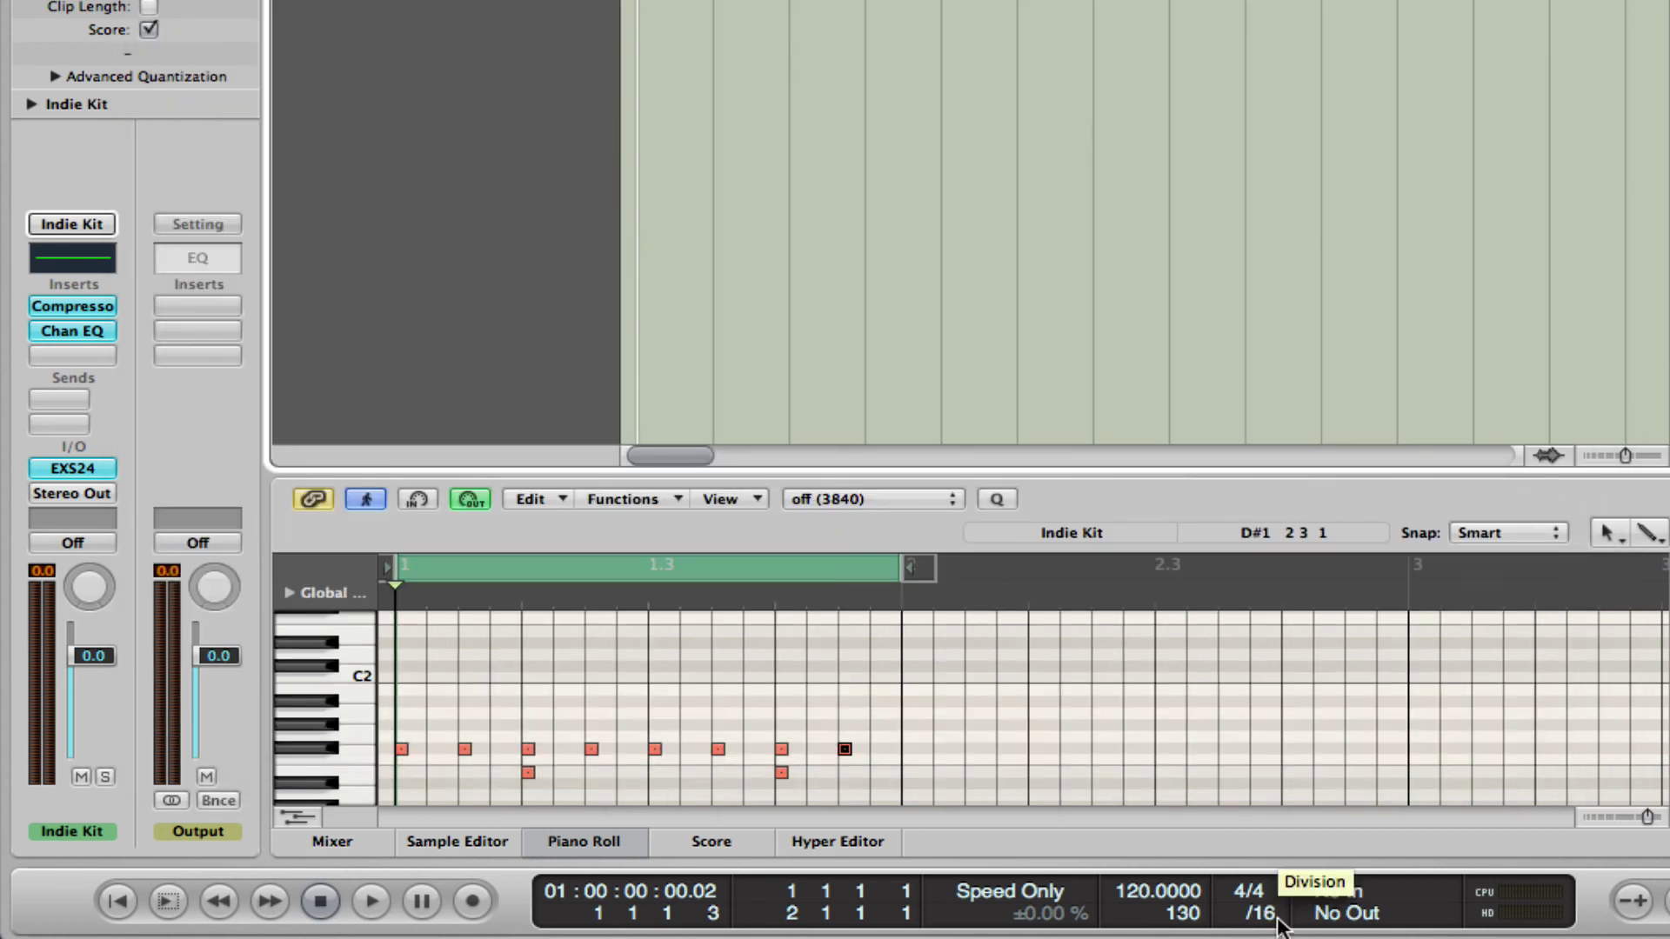
{"action": "key", "text": "super+6"}
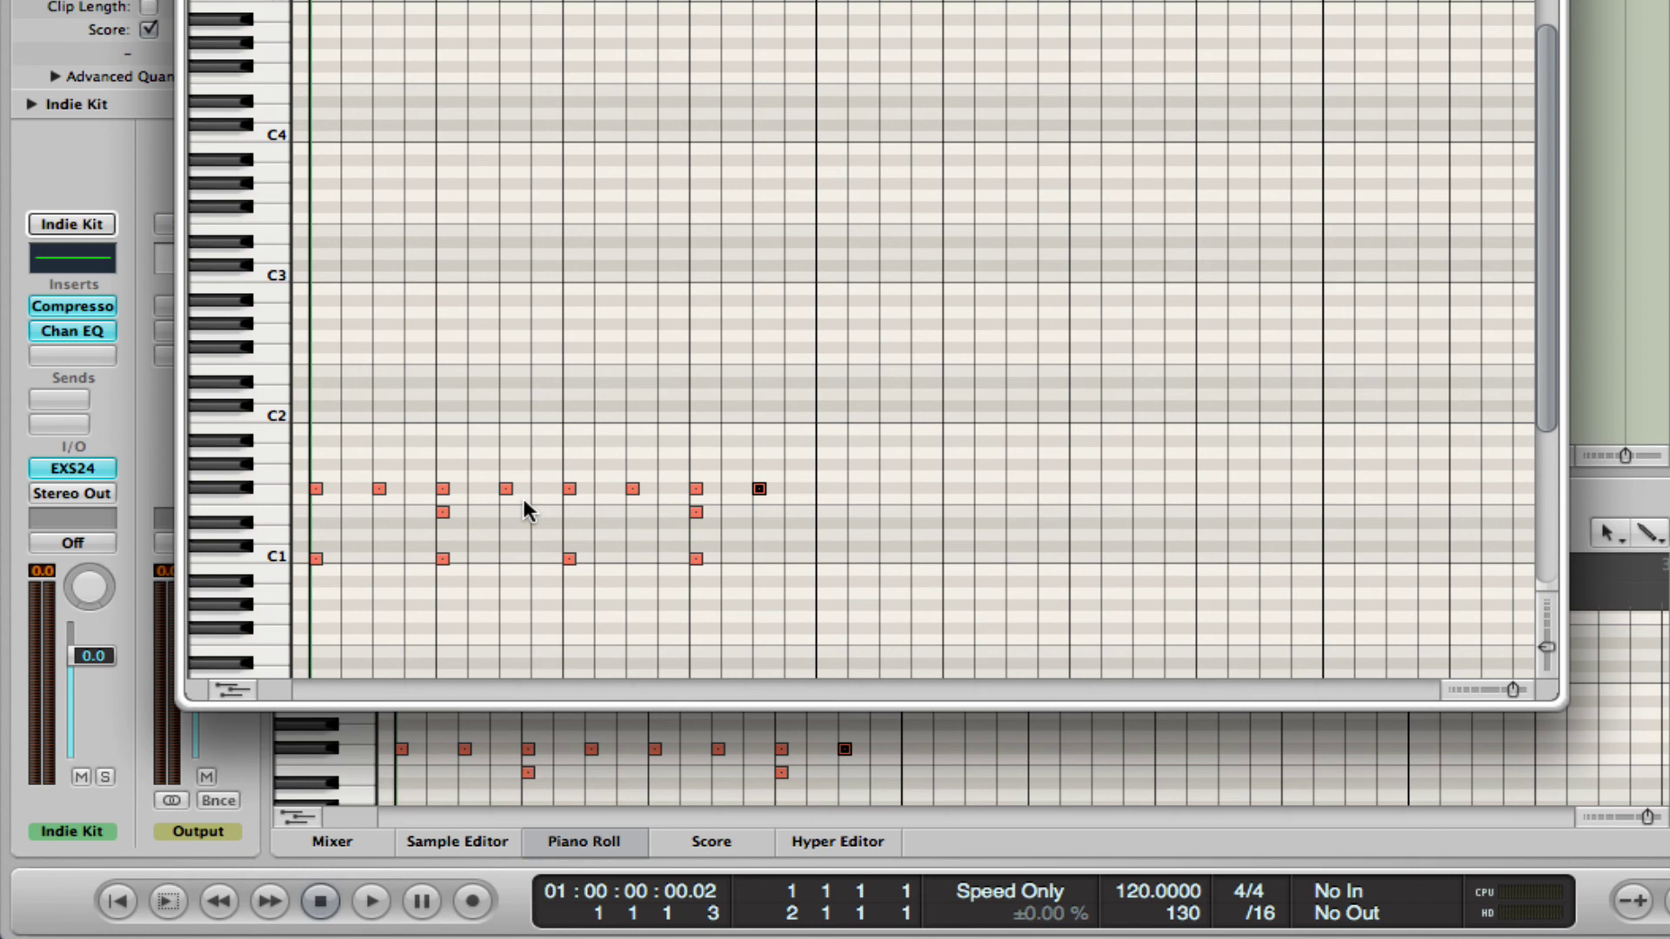
- Add sixteenth hi-hats after beat 1, before beat 3, after beat 4, and a late snare, then audition
{"action": "left_click", "coordinate": [347, 489]}
{"action": "left_click", "coordinate": [546, 489]}
{"action": "left_click", "coordinate": [730, 490]}
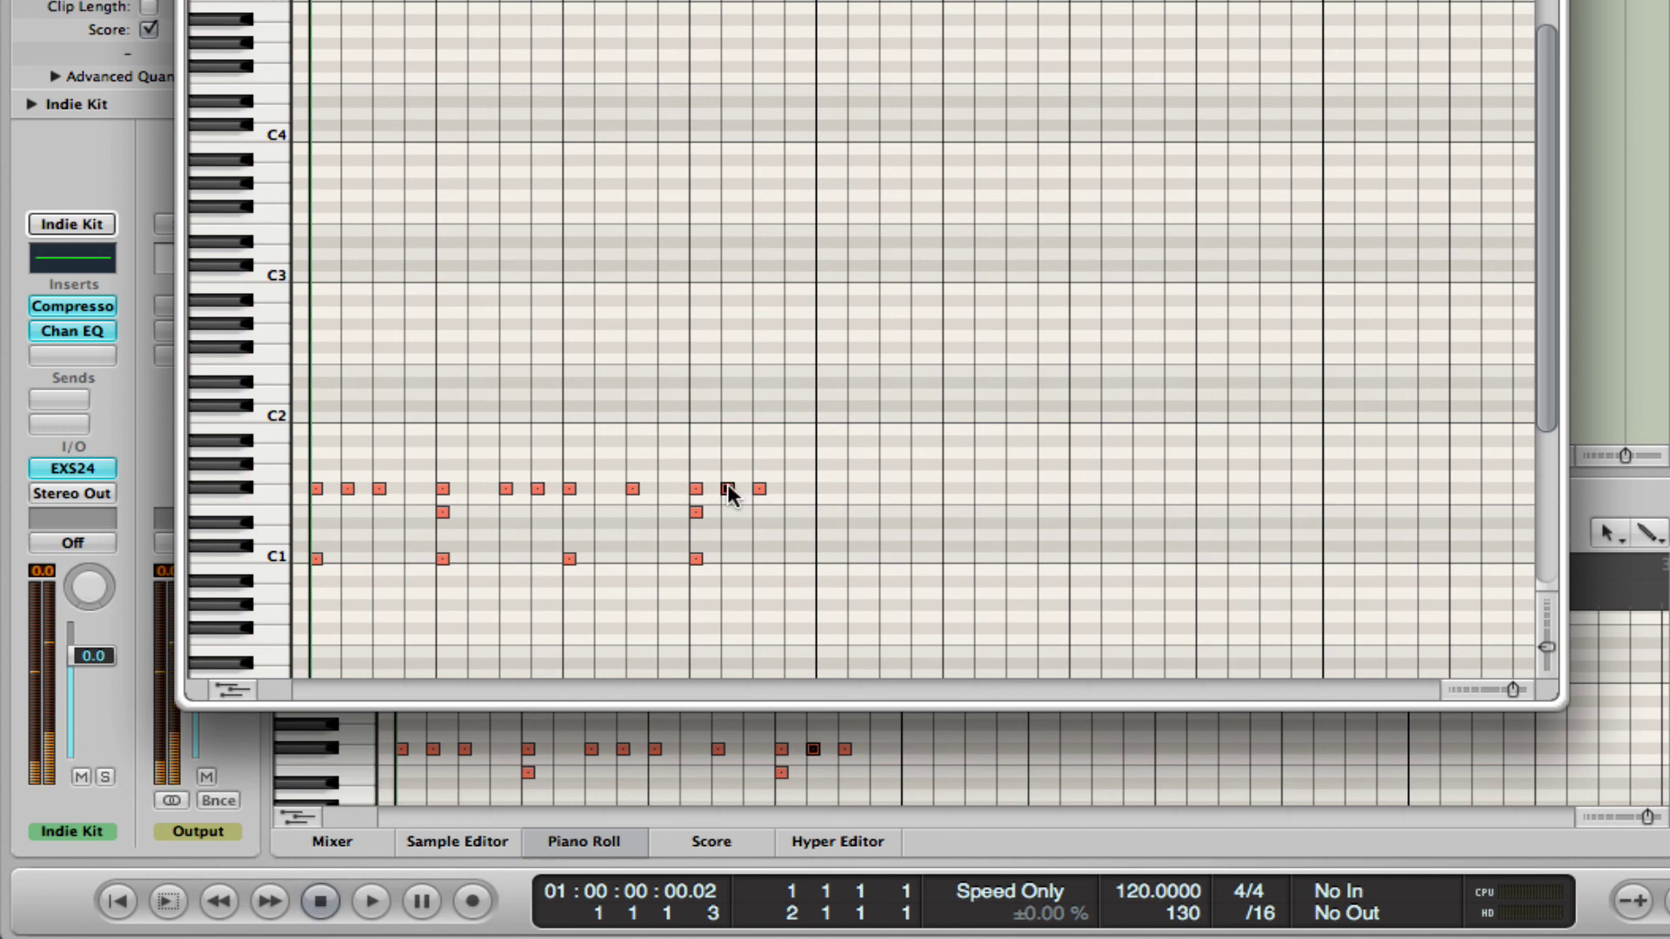
{"action": "left_click", "coordinate": [791, 512]}
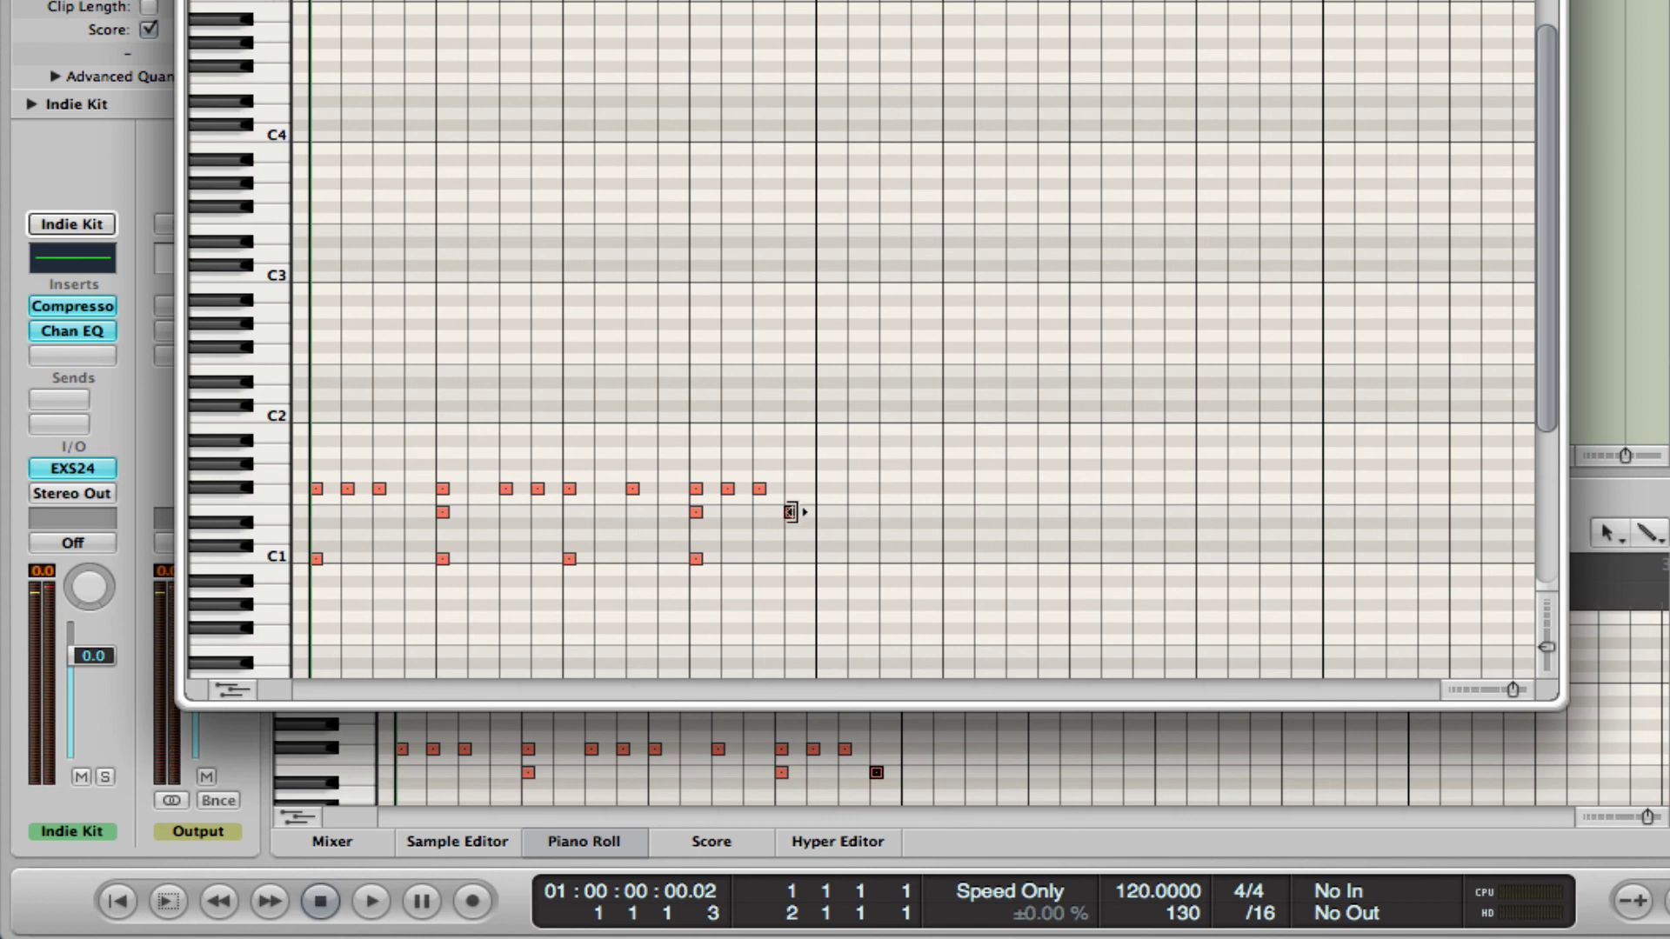
{"action": "key", "text": "space"}
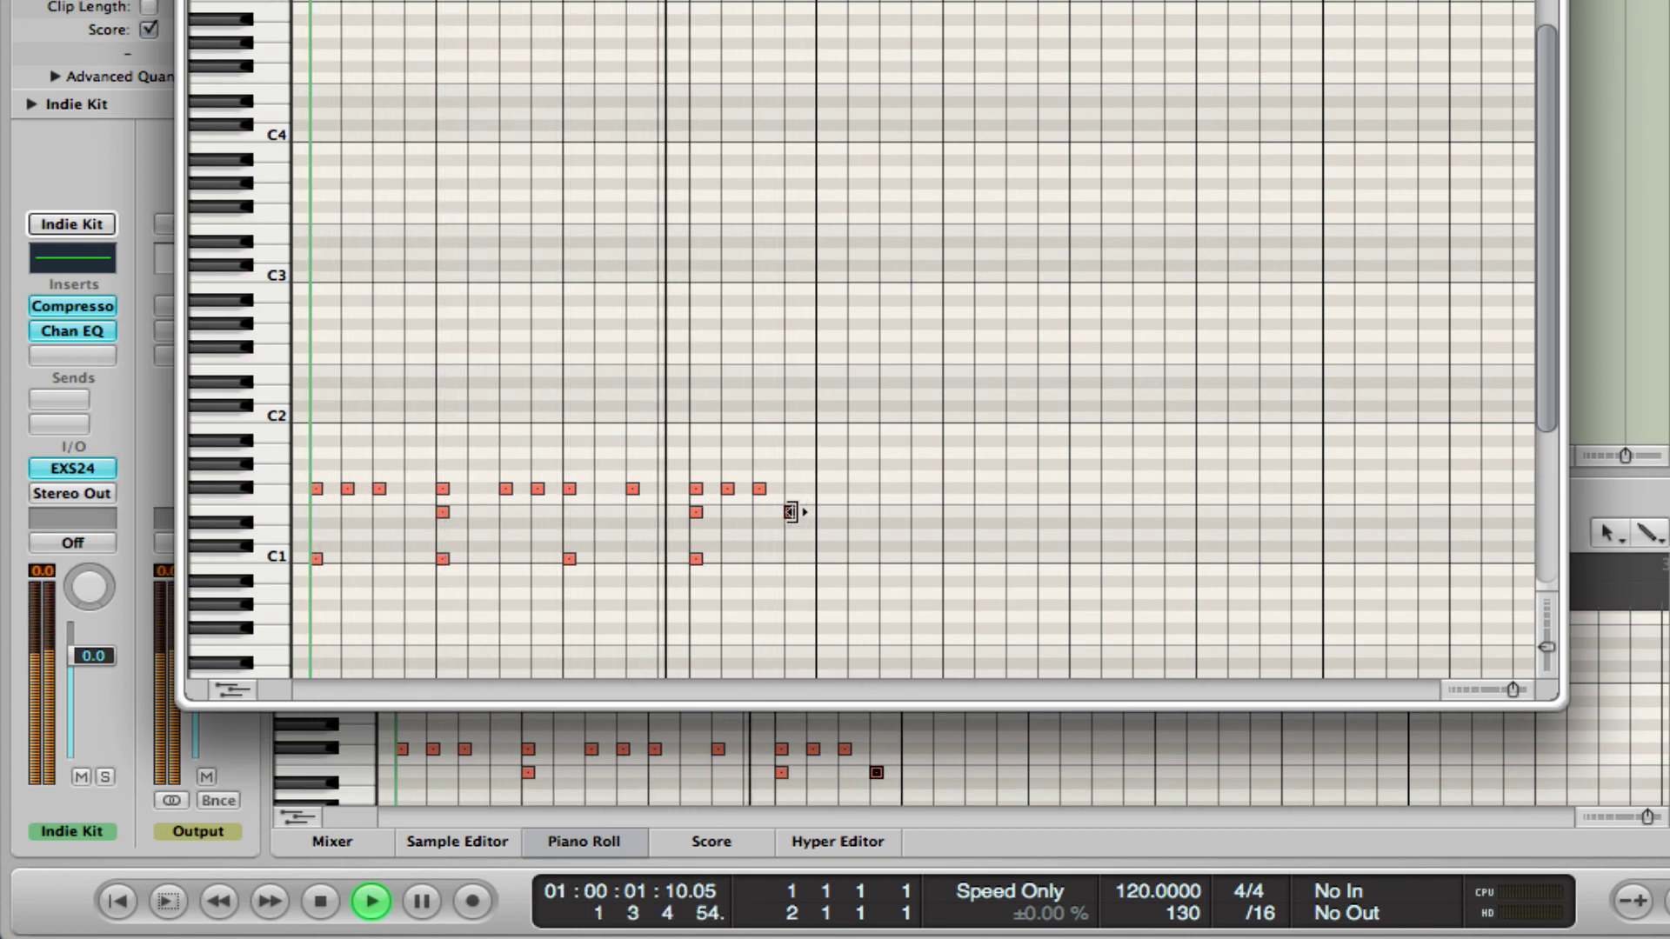
{"action": "key", "text": "space"}
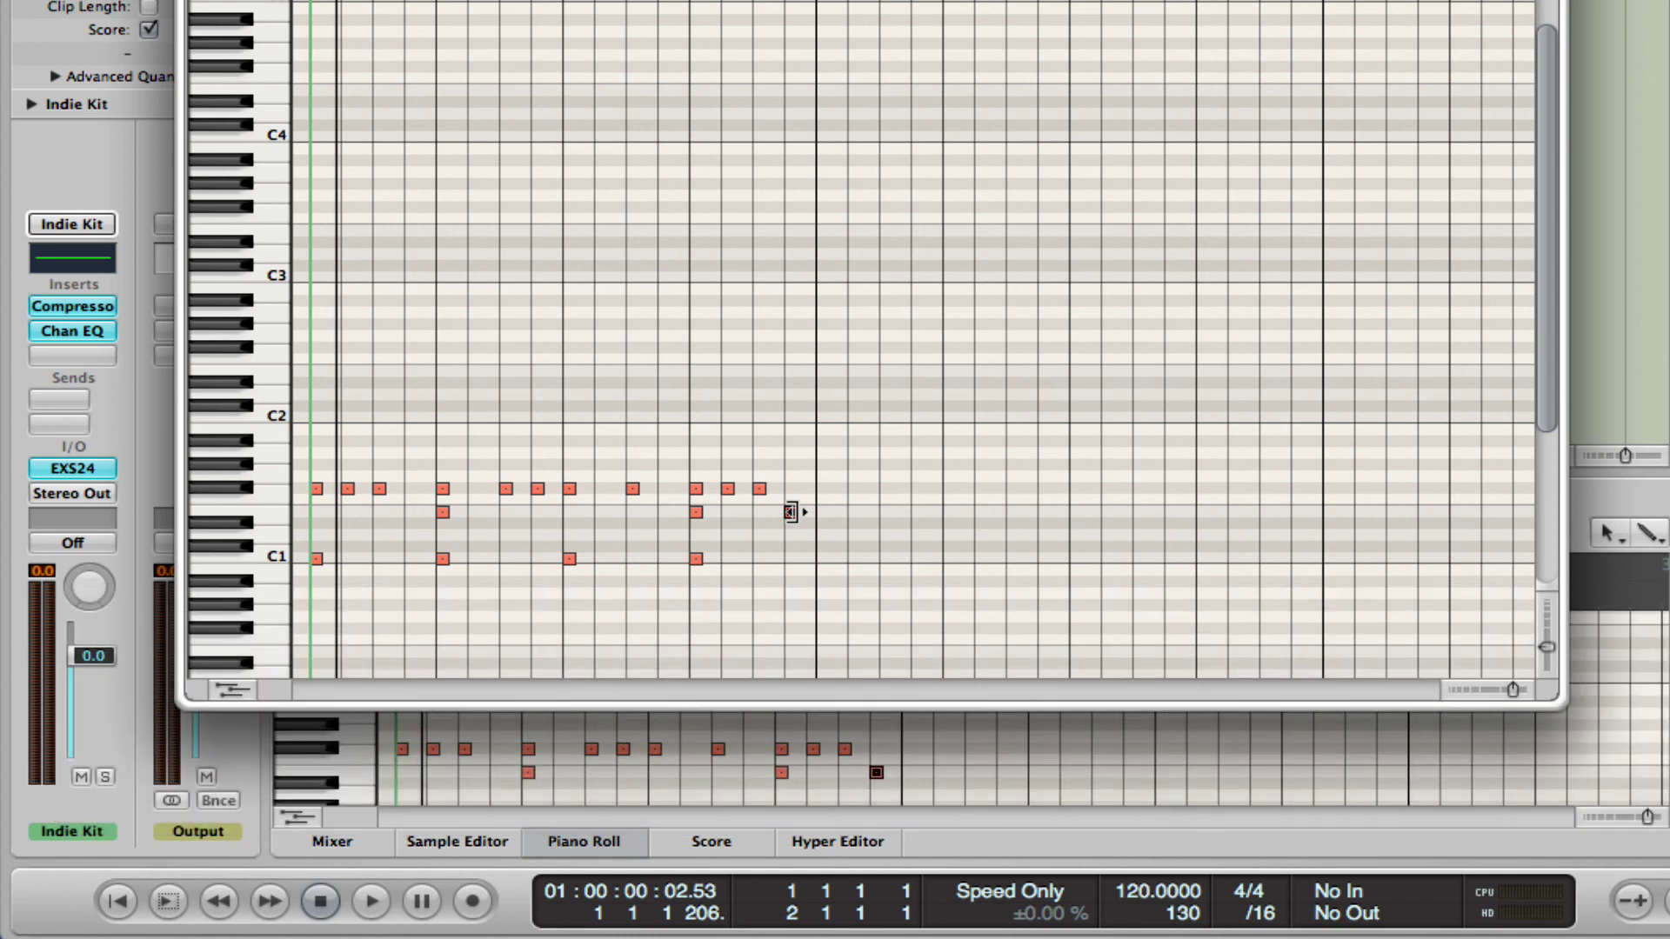